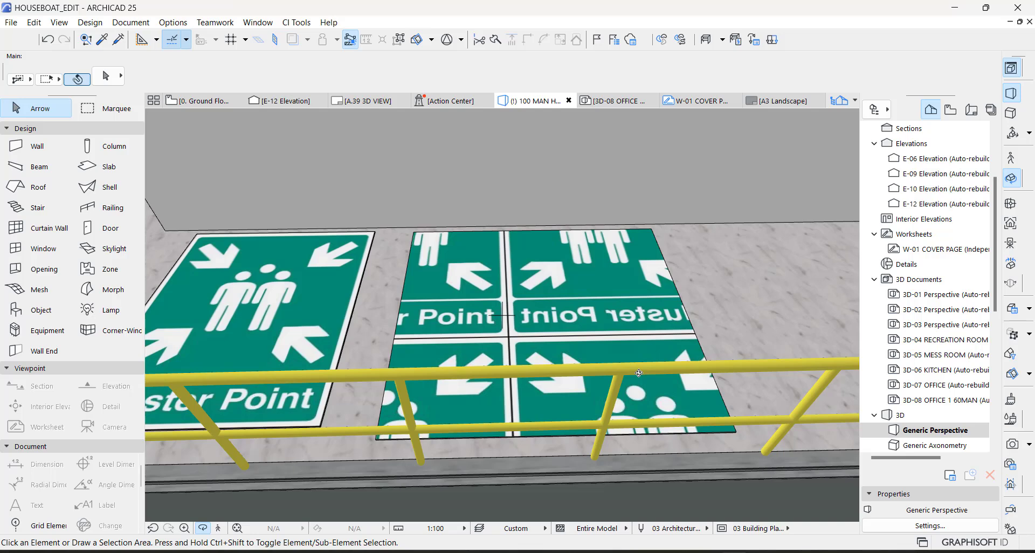
Step: Orbit the 3D view to look down on both Muster Point floor-sign slabs and check their Info Tags
drag(633, 364, 516, 305)
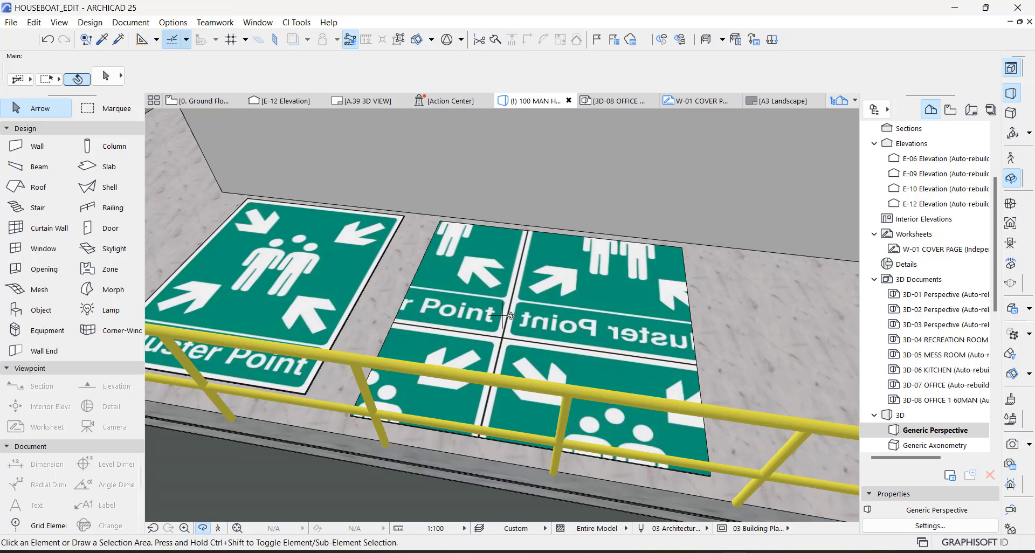
mouse_move(316, 276)
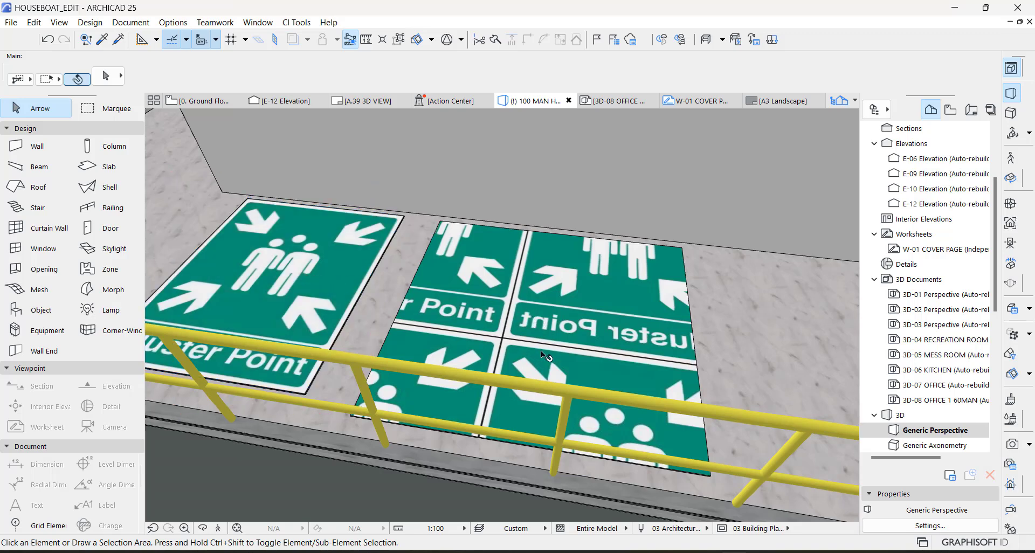
mouse_move(654, 341)
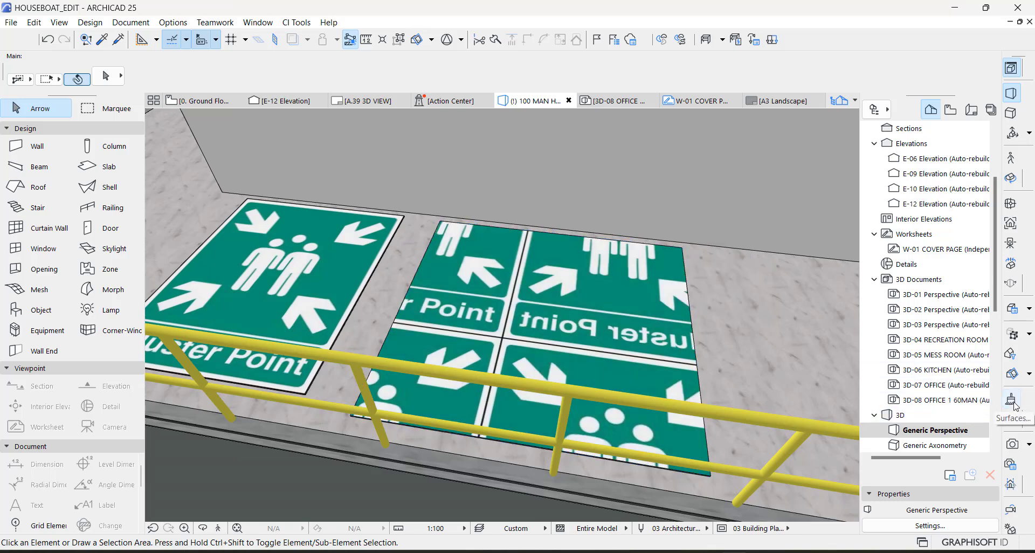
right_click(787, 69)
right_click(817, 46)
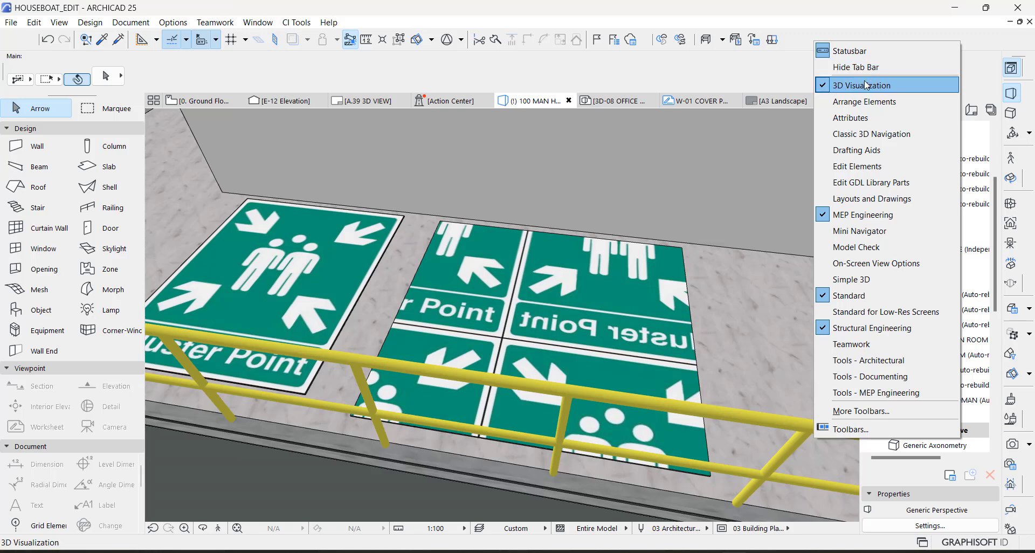
click(825, 85)
right_click(820, 47)
click(838, 90)
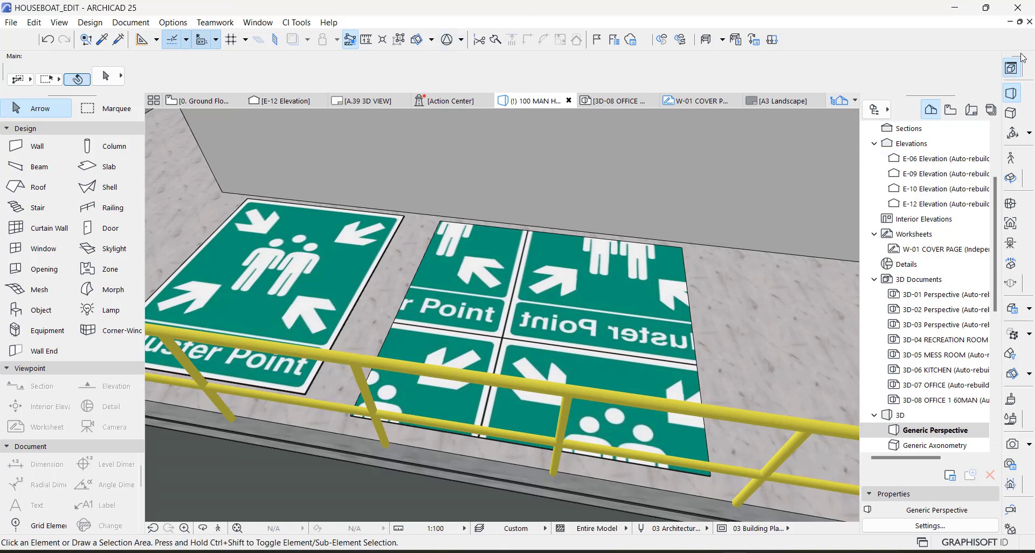
Step: Duplicate the Paint - Light Gray surface as a new surface named 'Paint - Light Gray copy'
click(1013, 402)
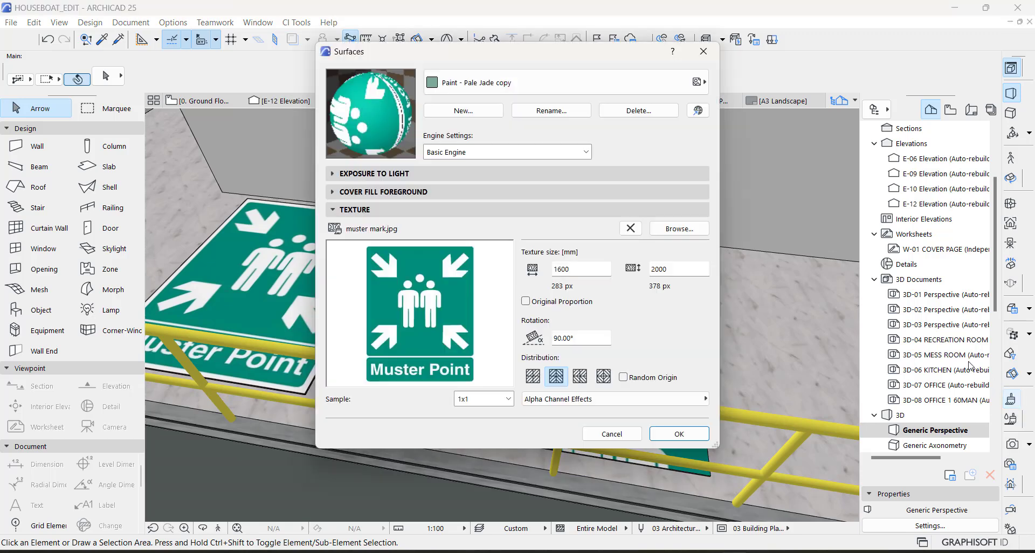
click(482, 84)
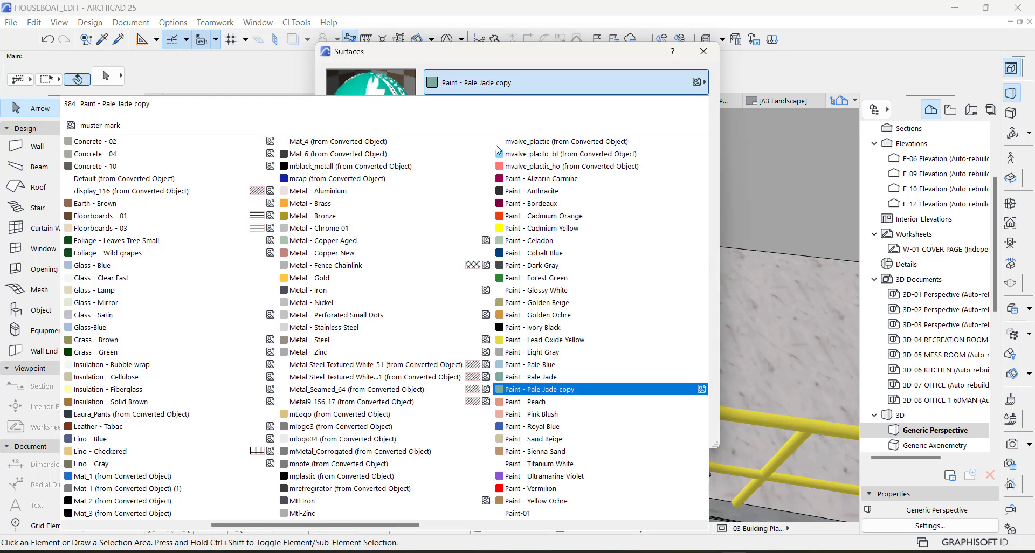
click(534, 354)
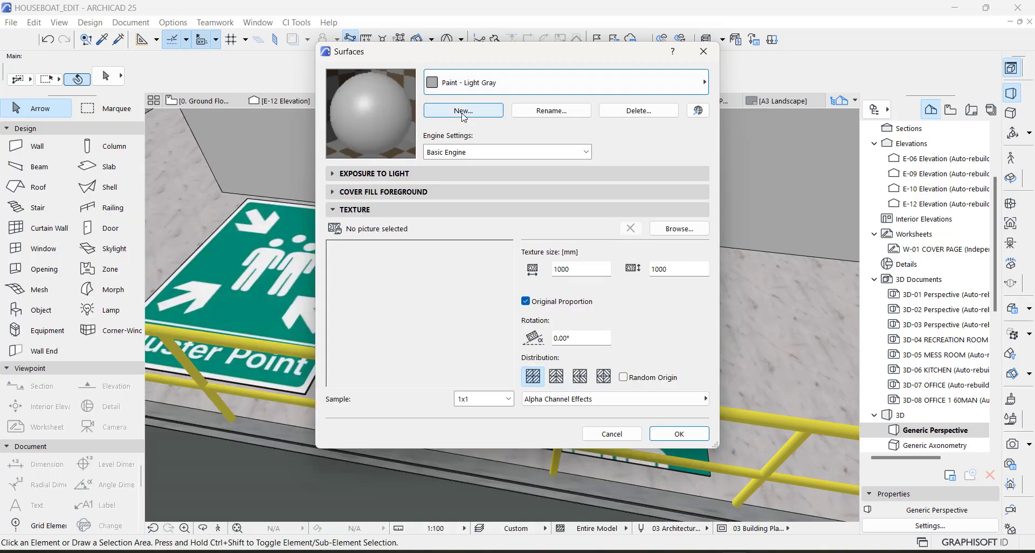
click(462, 111)
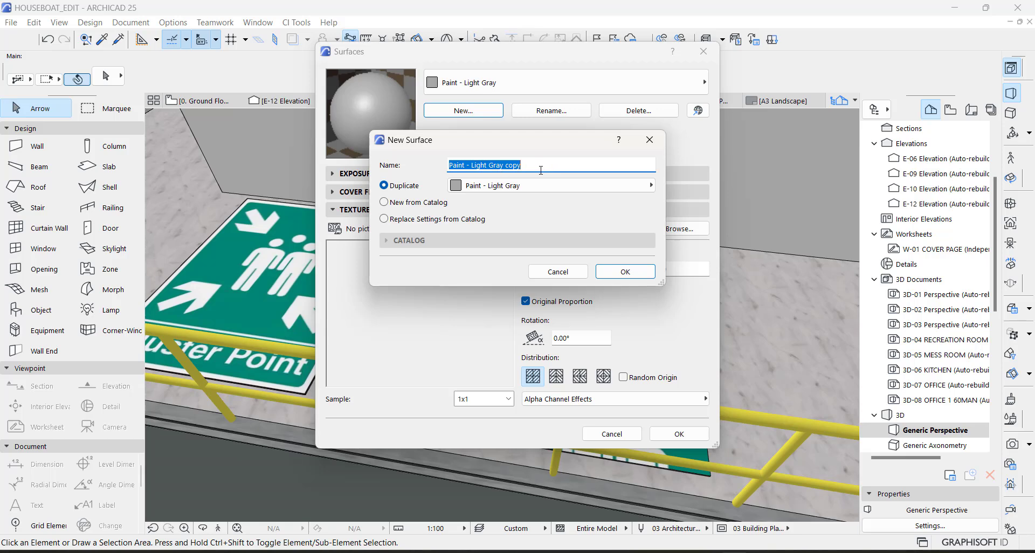
click(624, 273)
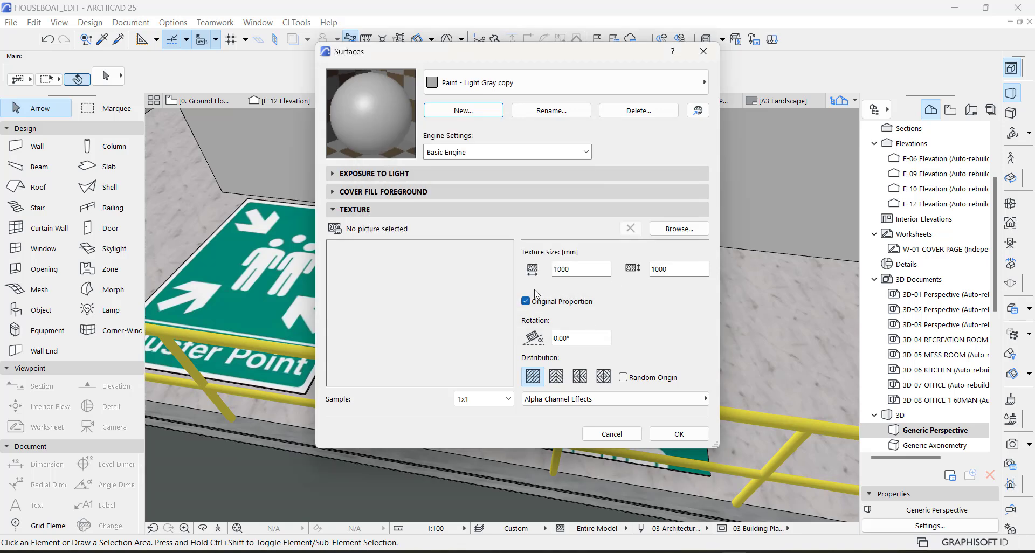
Step: Load the Assembly Point image muster point.png as the surface's texture picture
click(383, 206)
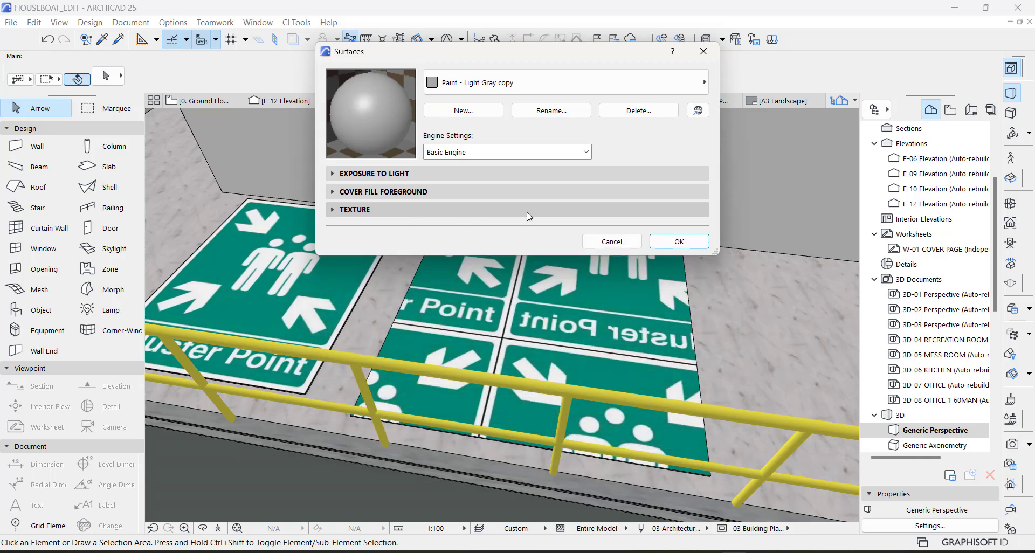
click(489, 209)
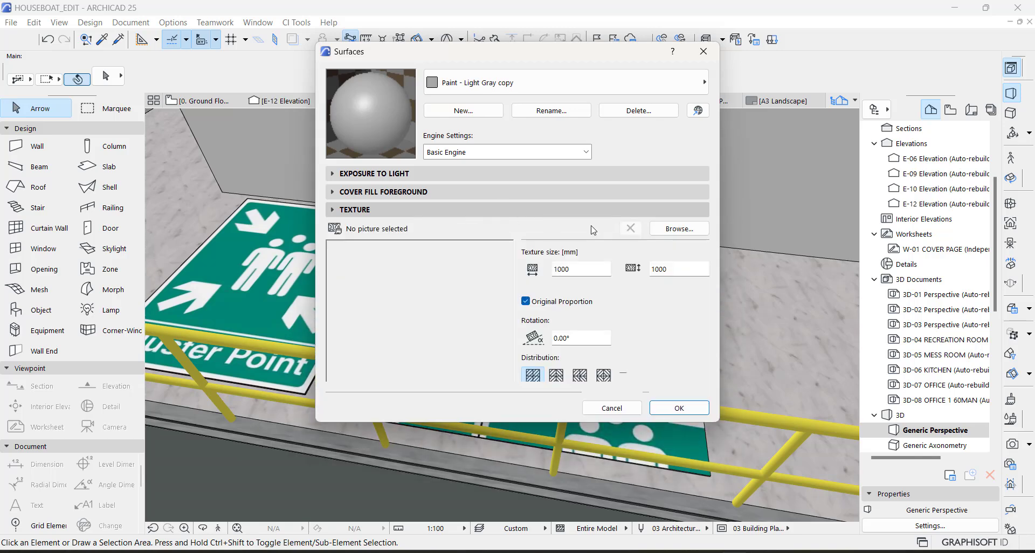
click(695, 231)
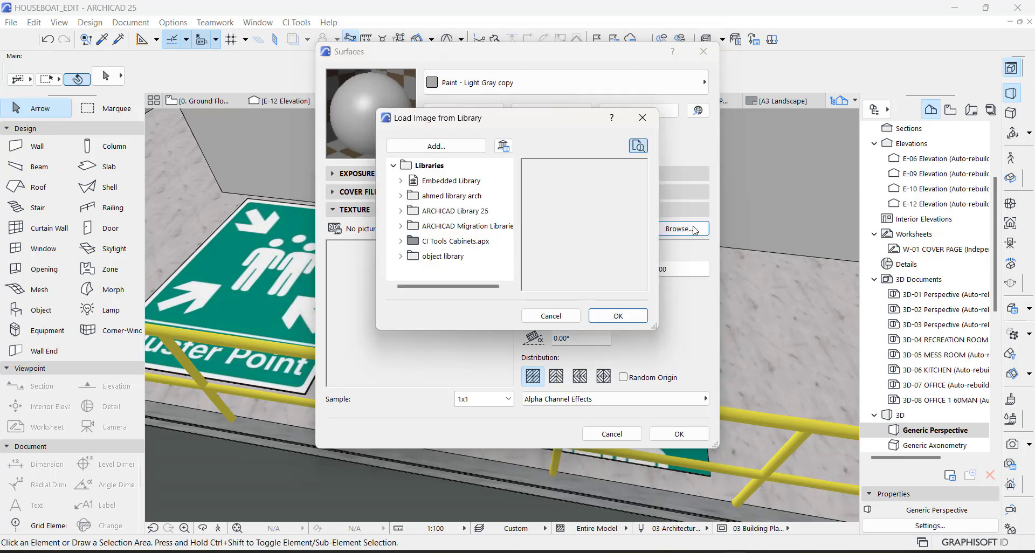
click(444, 147)
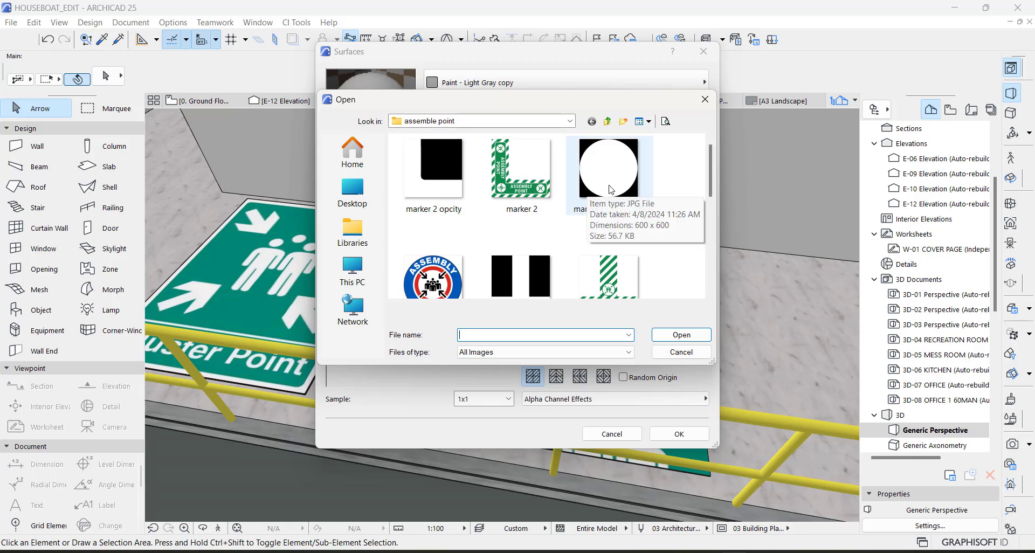
scroll(612, 190, down, 2)
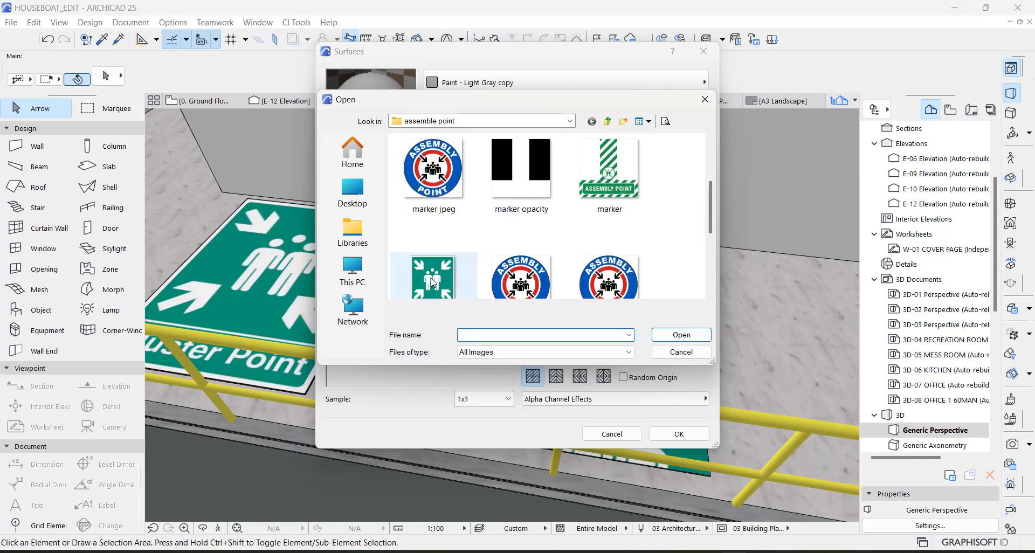
click(436, 183)
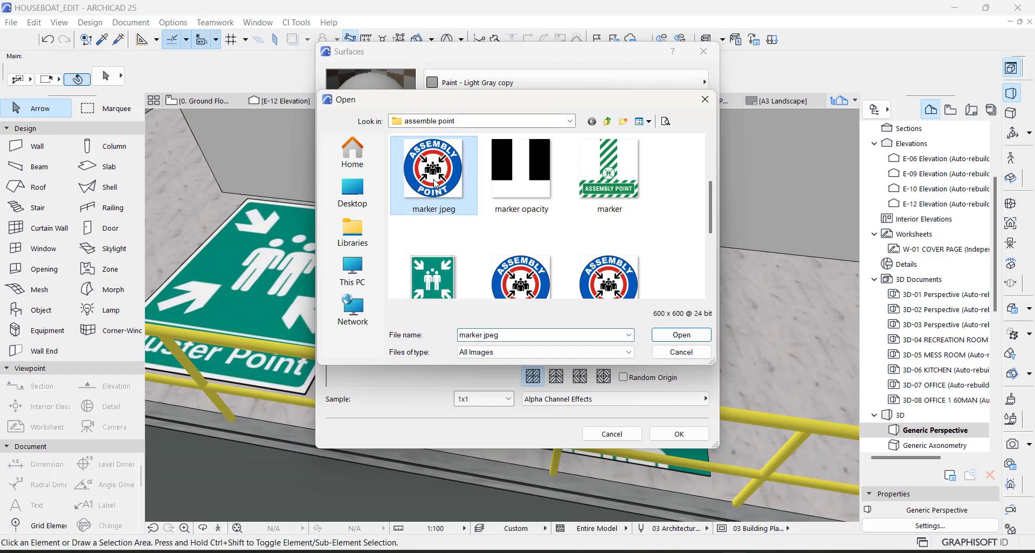
click(681, 335)
click(455, 272)
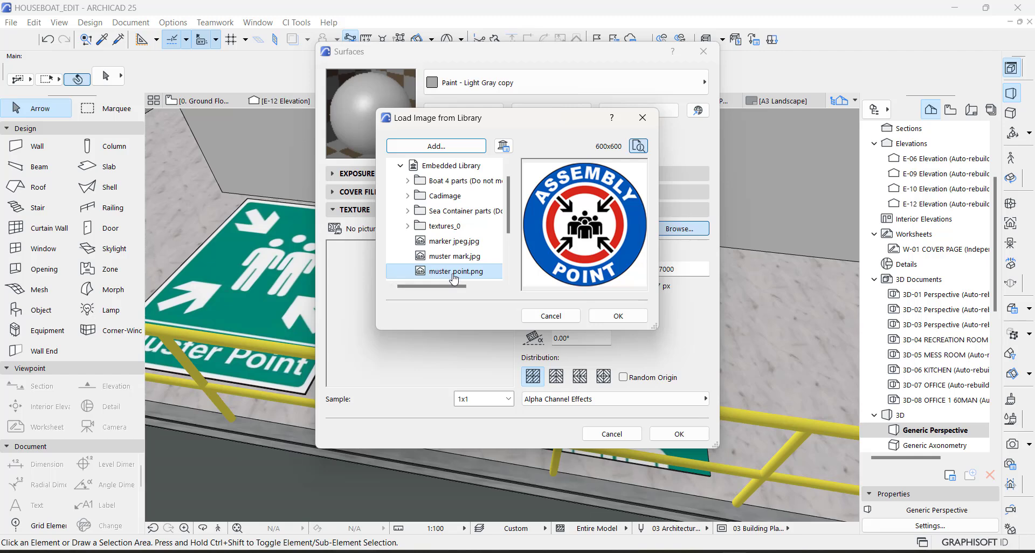
click(615, 316)
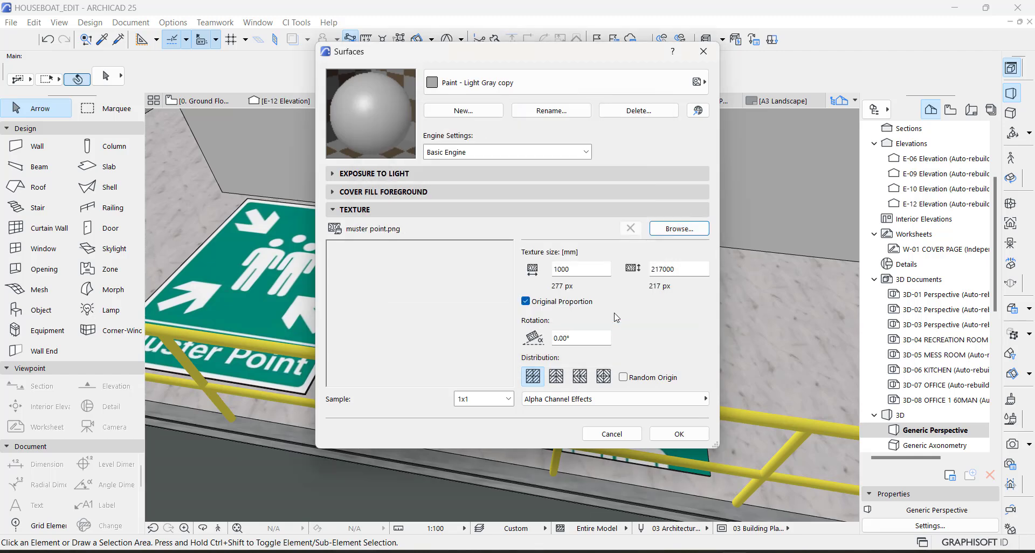
Step: Keep the texture's Original Proportion turned on and confirm the surface settings
click(523, 303)
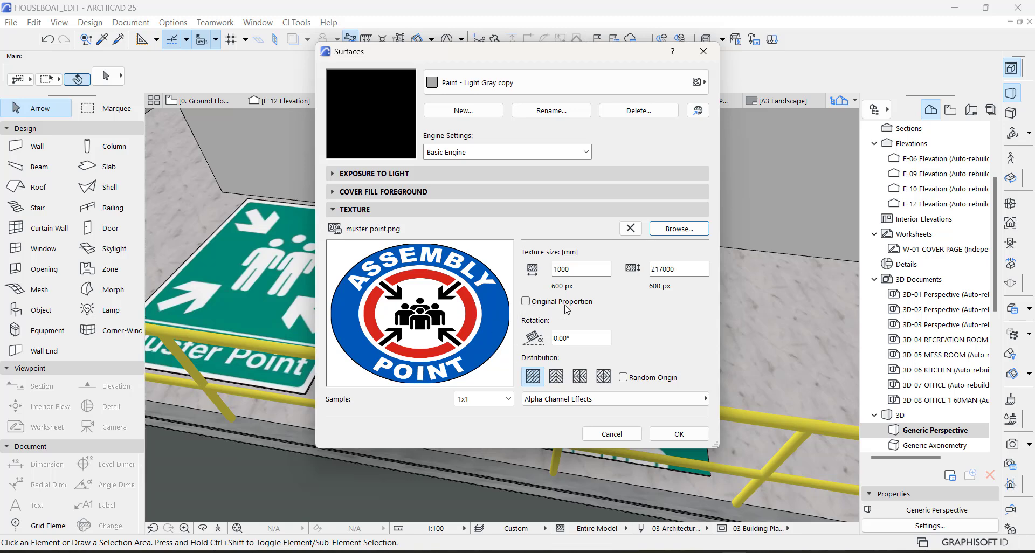
click(537, 305)
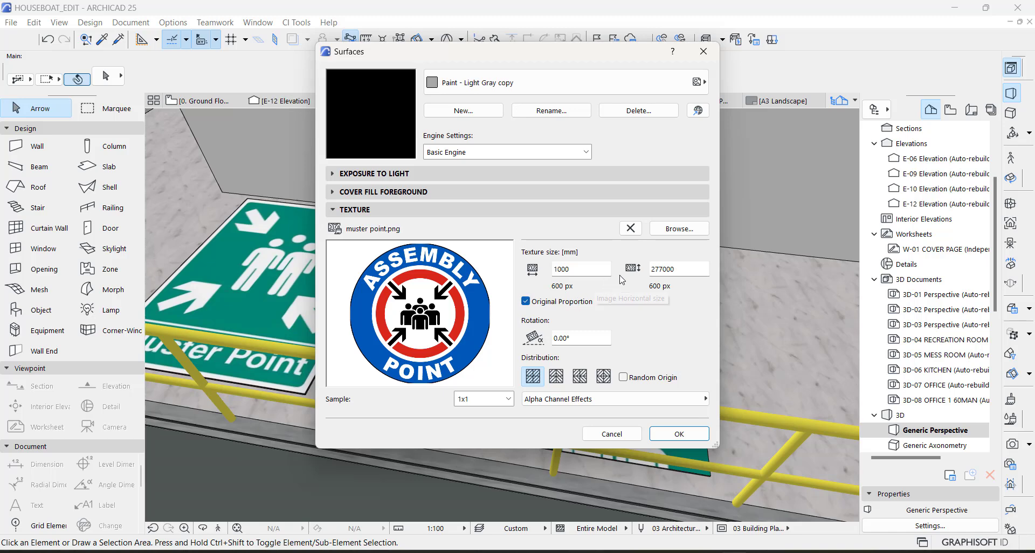
drag(410, 51, 592, 66)
click(882, 452)
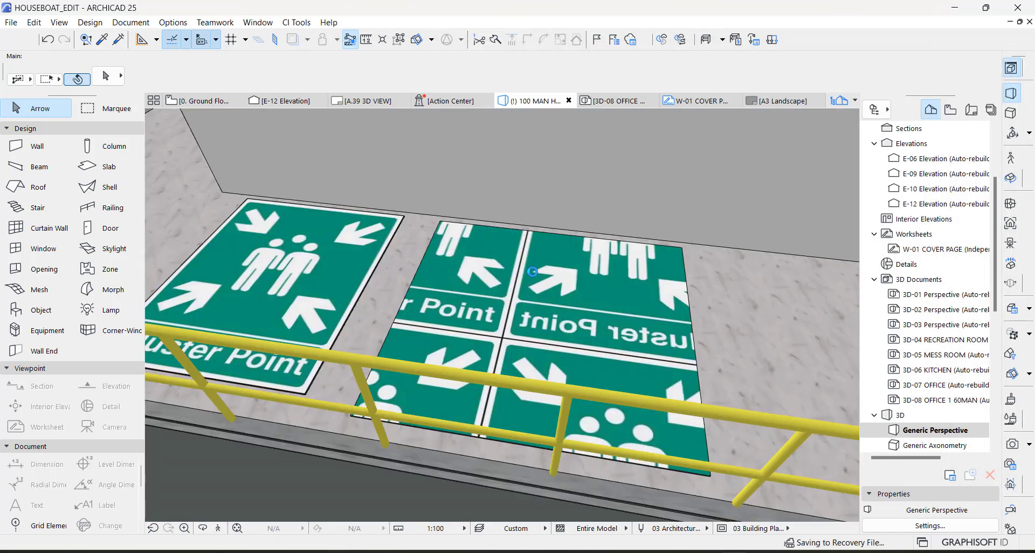
Step: Set all three override surfaces of the right Muster Point slab to Paint - Light Gray copy
click(537, 273)
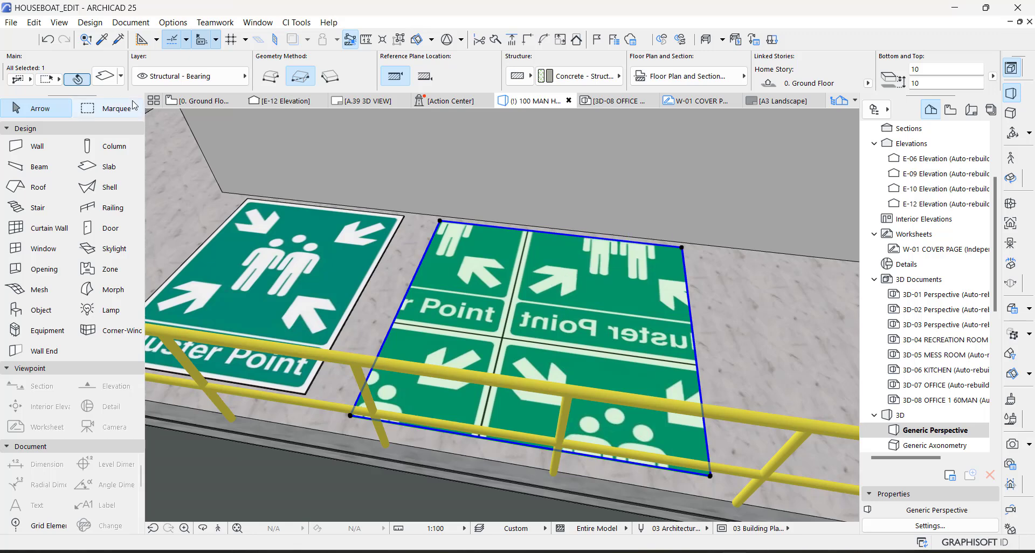
click(106, 76)
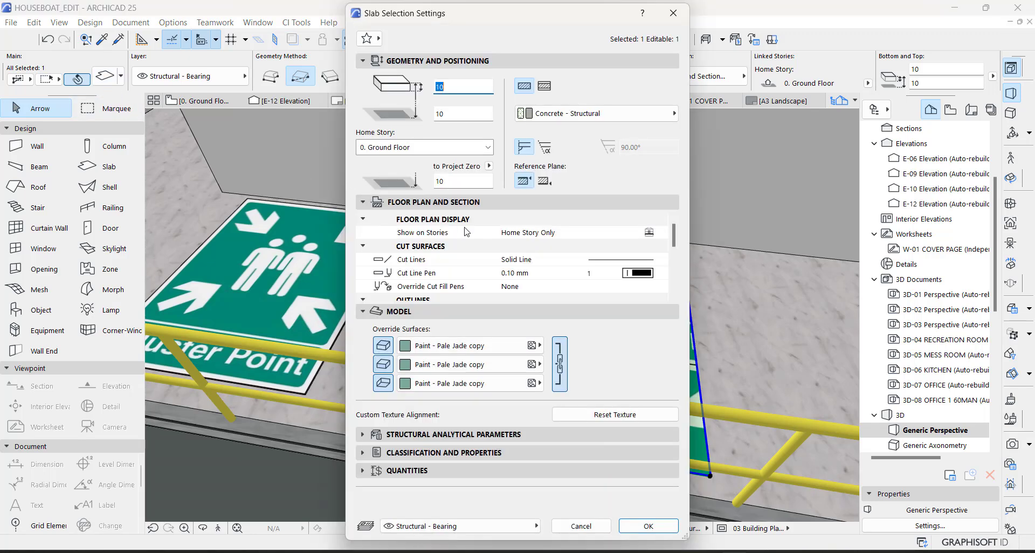
click(503, 350)
click(850, 197)
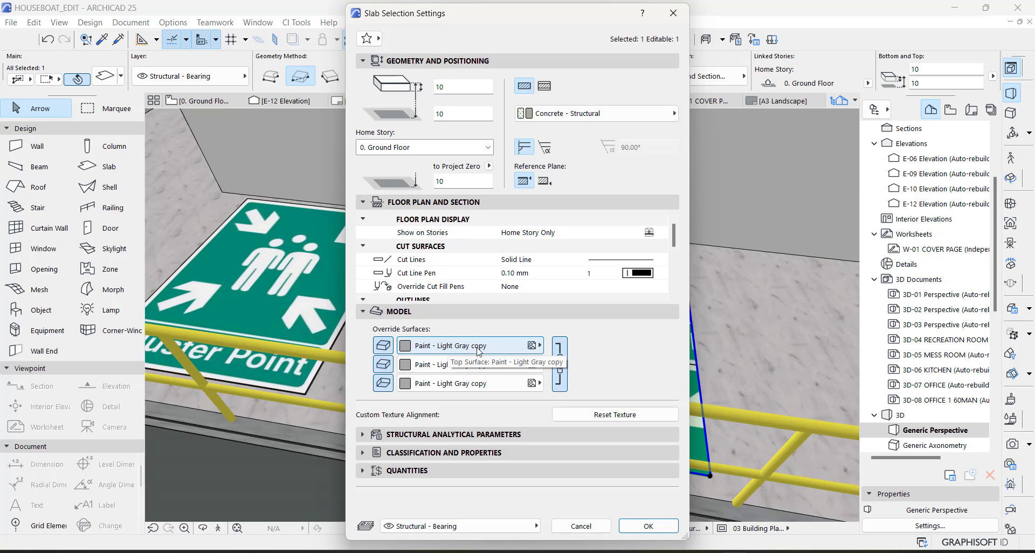
Step: Apply the new surface to the slab and resize its Assembly Point texture to 1000 × 1000 mm
click(649, 526)
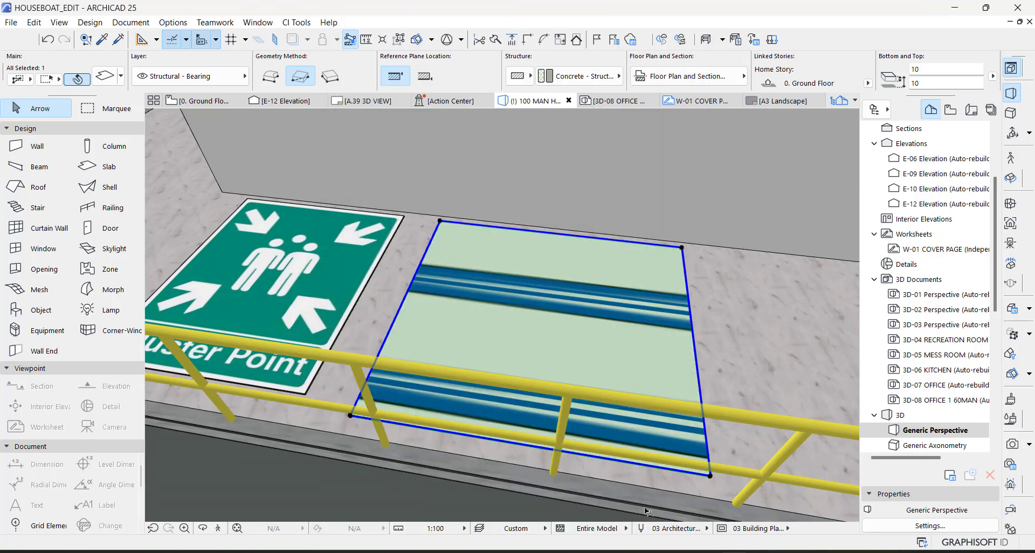
mouse_move(579, 306)
click(1020, 408)
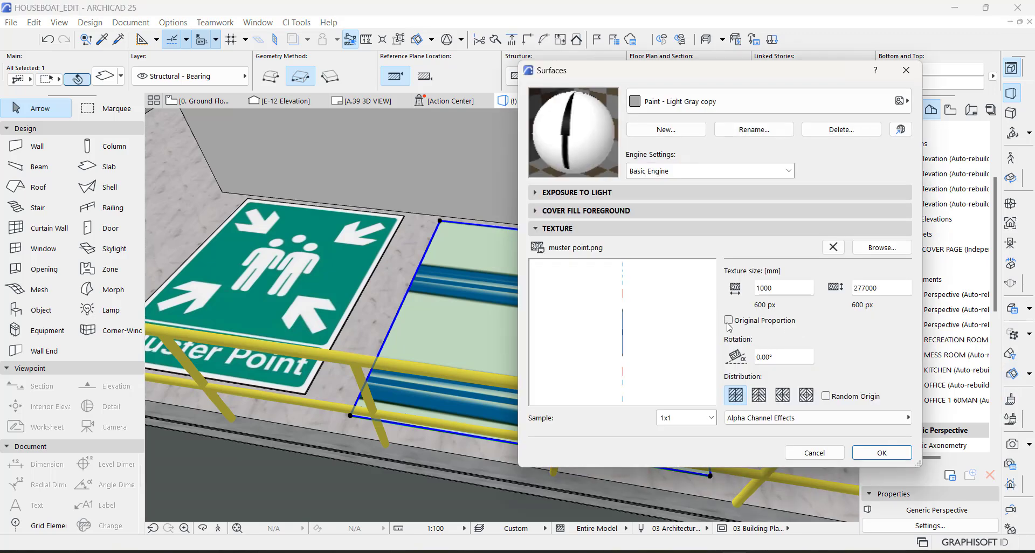
double_click(894, 288)
text(1000)
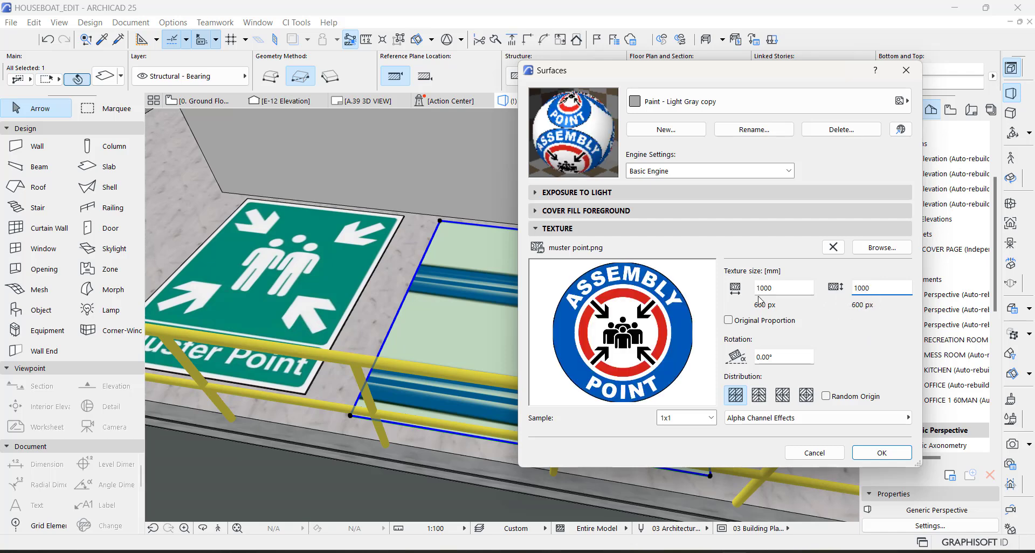
click(886, 455)
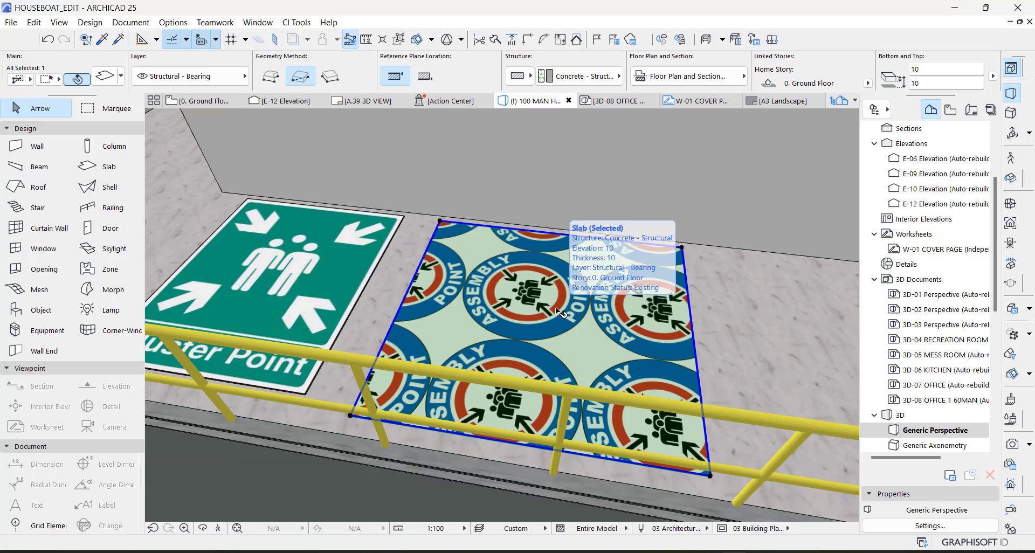
Step: Offset the slab's left, right, bottom and top edges inward to frame one Assembly Point circle
click(420, 268)
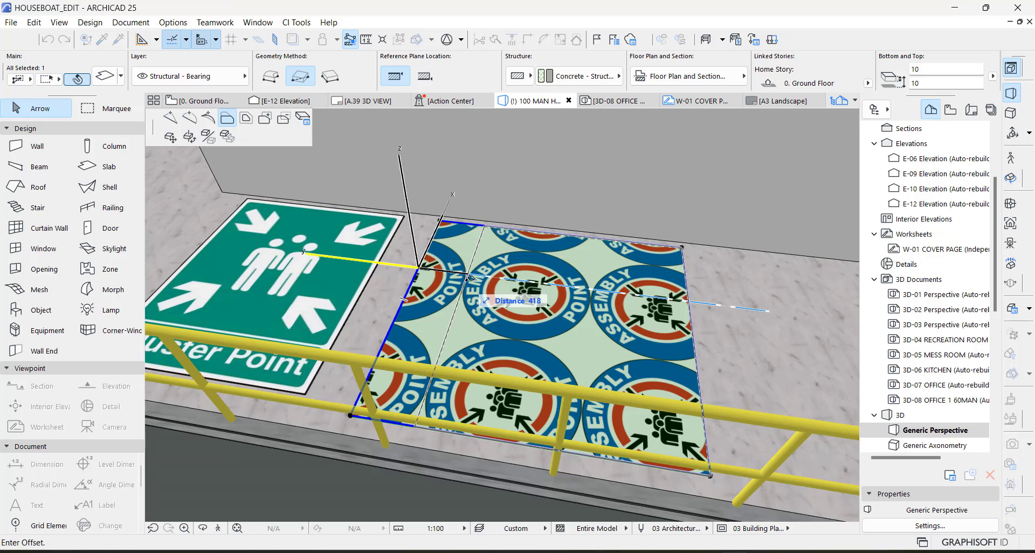
click(471, 279)
click(688, 298)
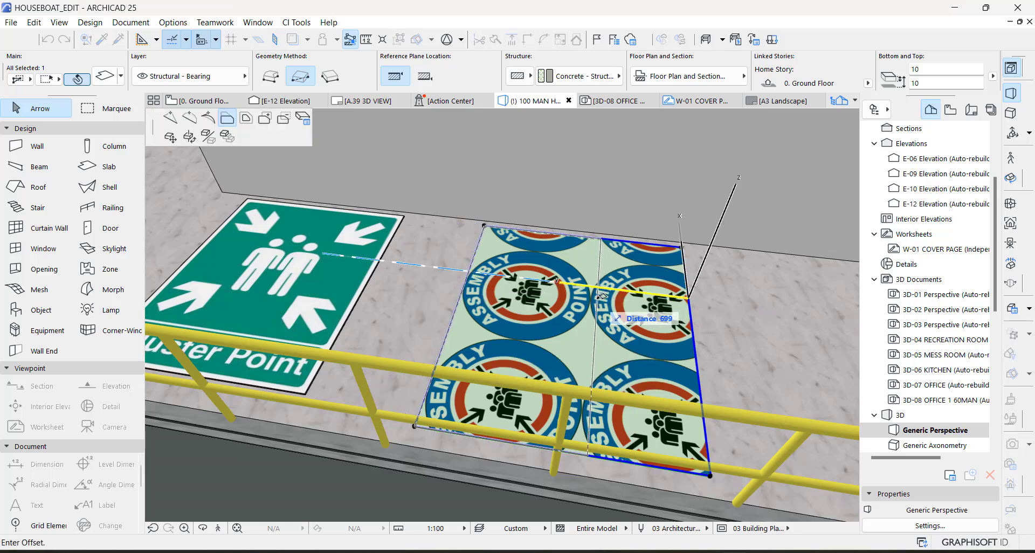
click(599, 296)
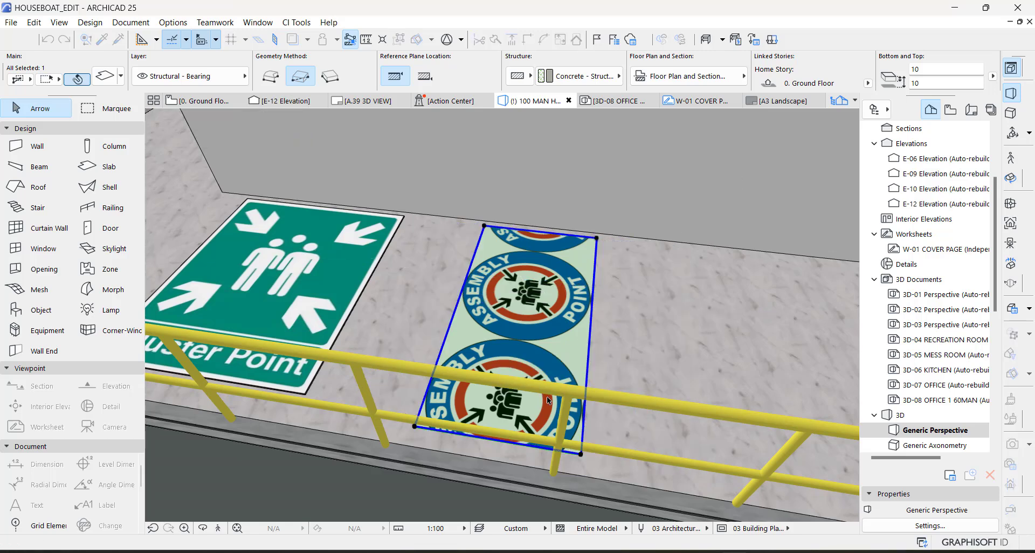
click(511, 444)
click(549, 434)
click(519, 332)
click(563, 237)
click(544, 254)
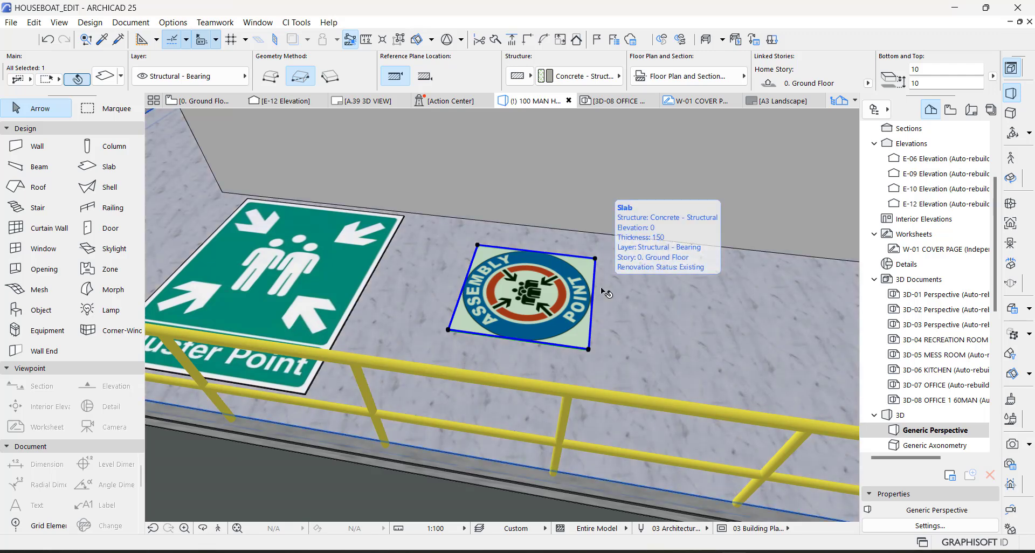
Step: Apply elevation and thickness 10, then extend the slab's top and right edges on the Ground Floor plan
key(Return)
key(Escape)
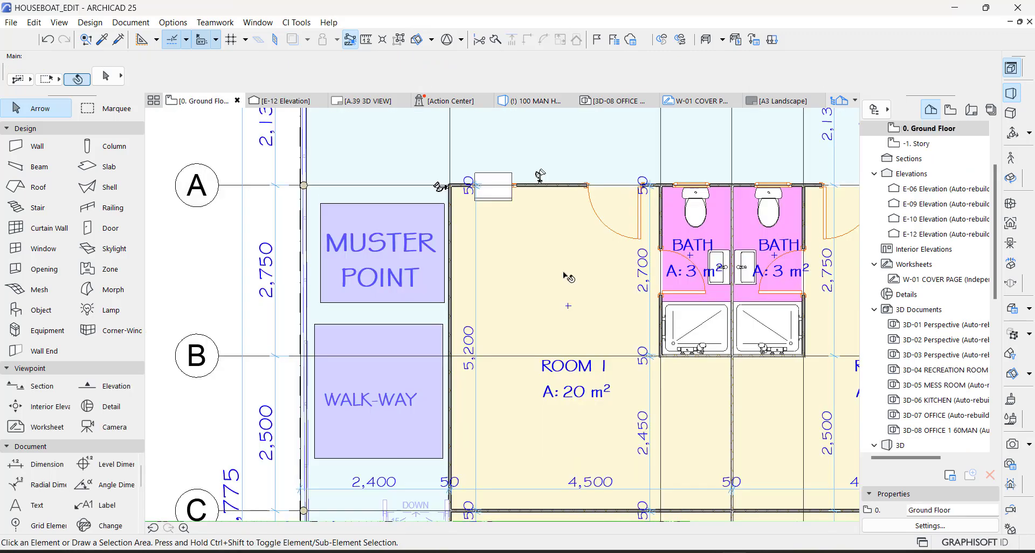
key(F2)
click(423, 382)
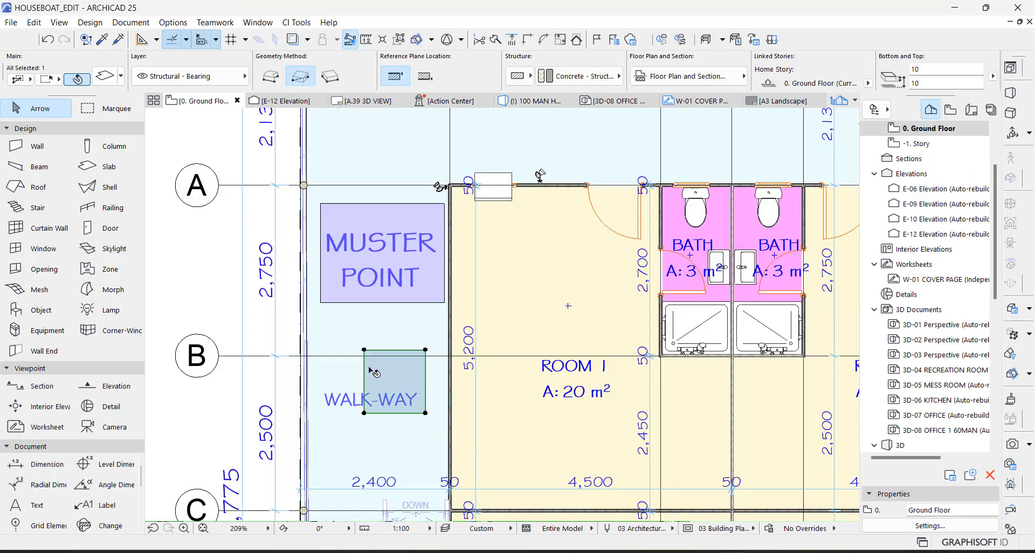
click(414, 349)
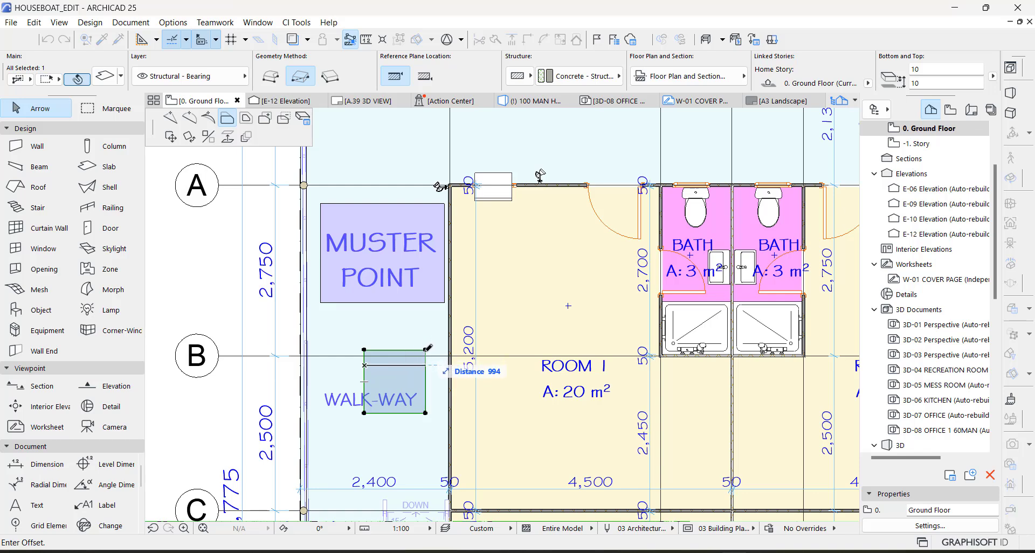
click(323, 307)
click(426, 373)
click(446, 299)
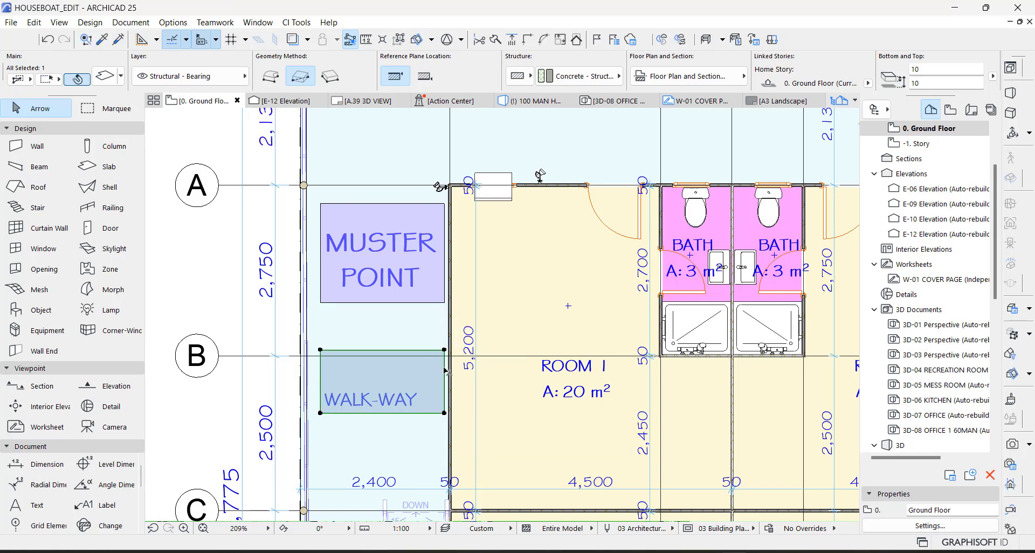
Step: Offset the WALK-WAY slab's bottom edge by 41
click(444, 372)
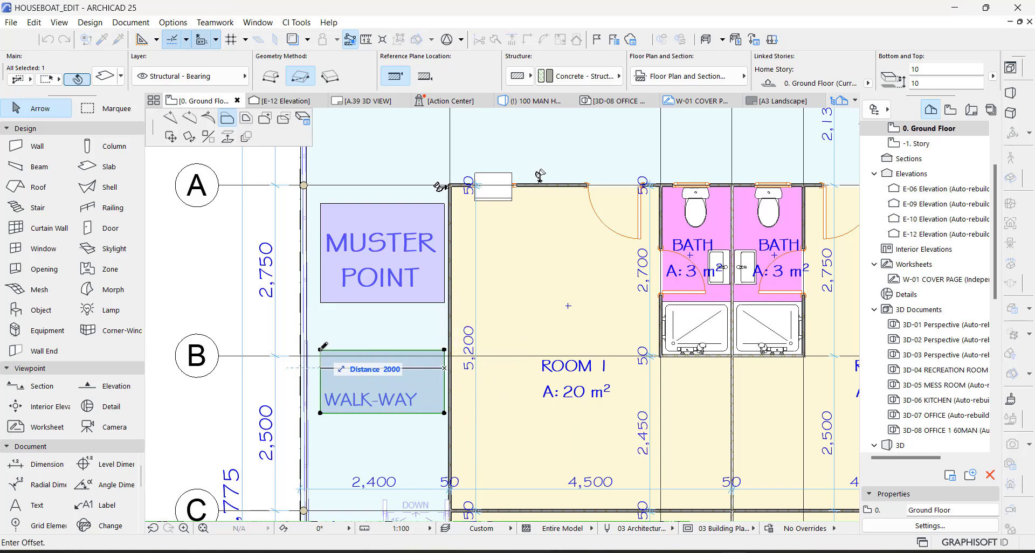
key(Escape)
click(356, 351)
click(396, 413)
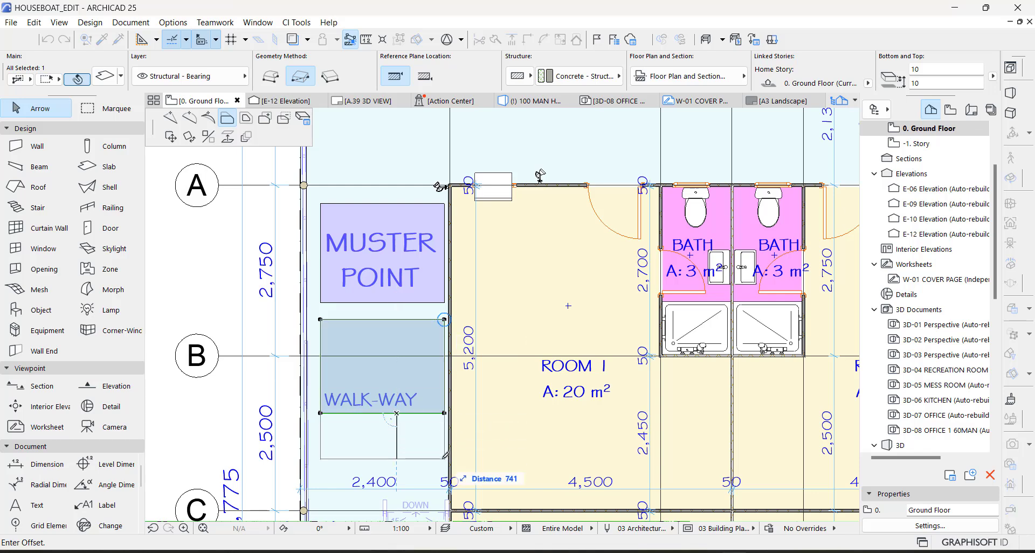
text(41)
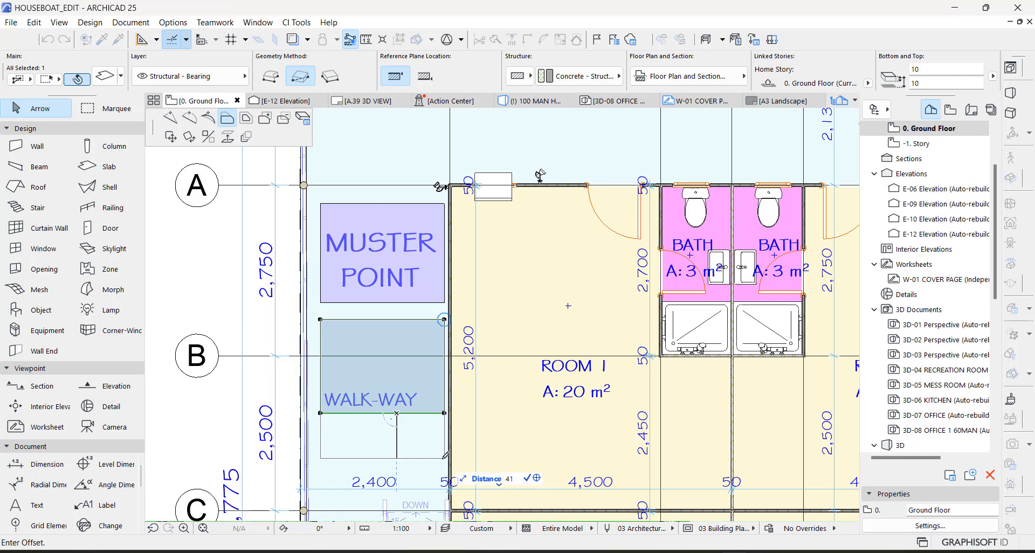
key(Return)
Step: Undo and re-extend the slab's bottom edge down over the walkway, then return to the 3D view
click(397, 416)
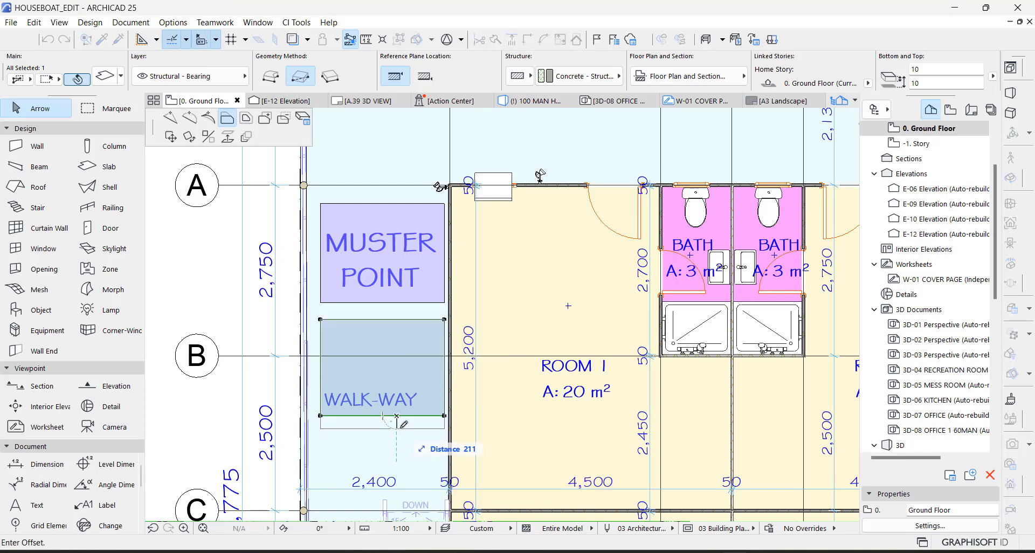
key(Escape)
key(ctrl+z)
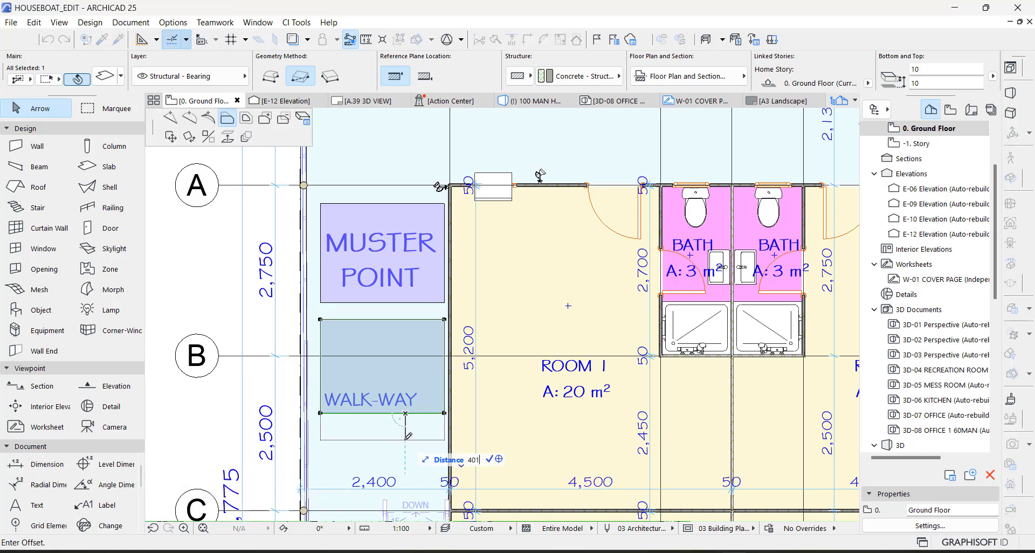
click(408, 436)
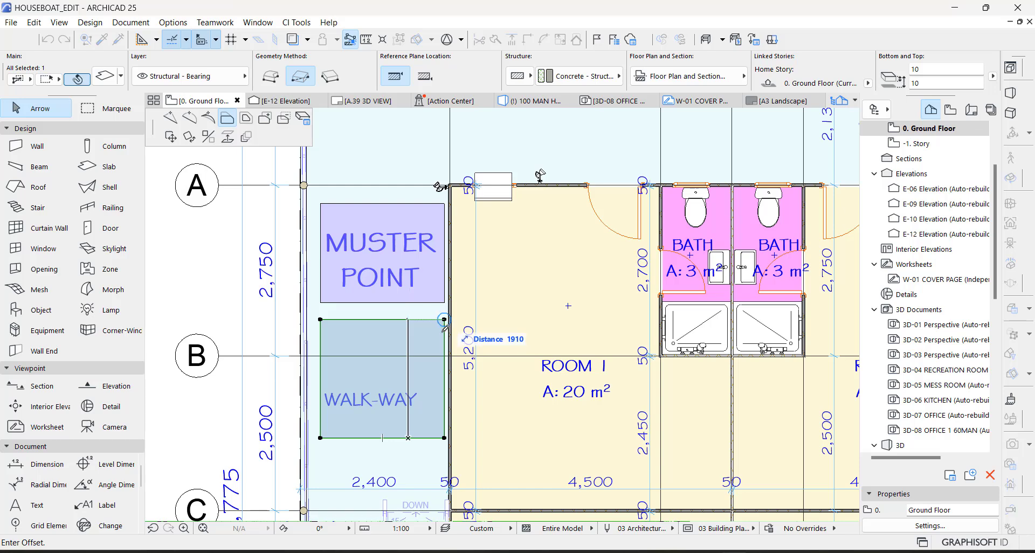
click(418, 444)
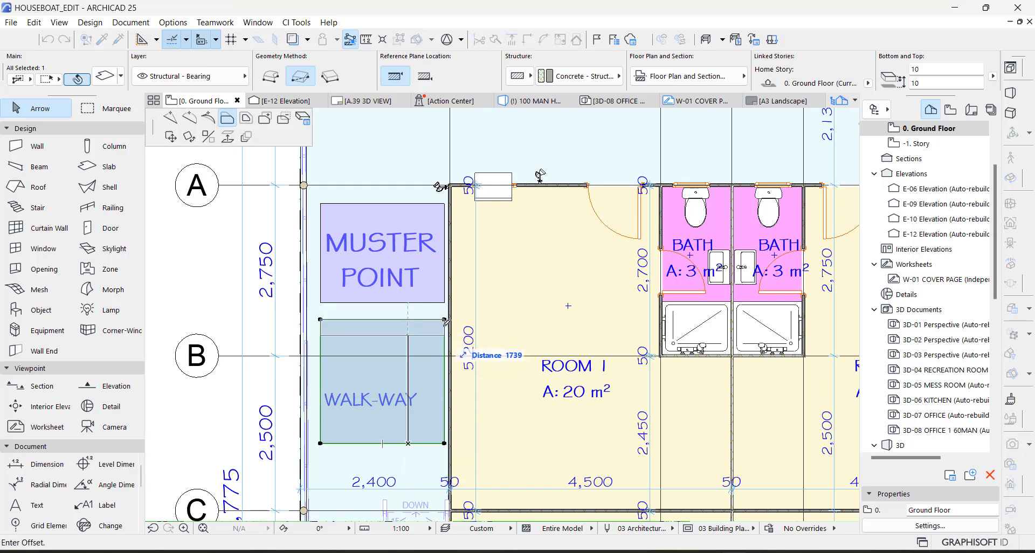
key(Escape)
click(446, 375)
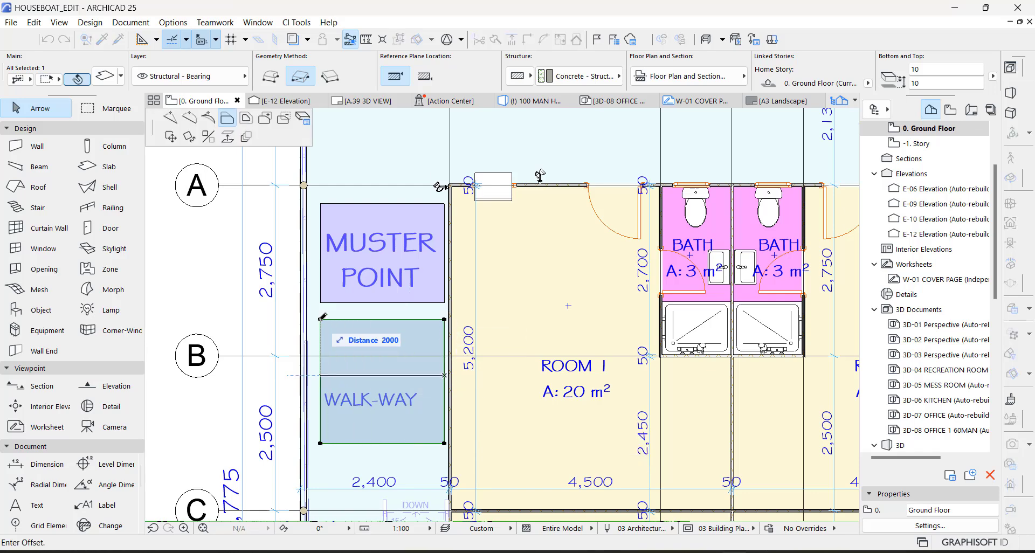
key(Escape)
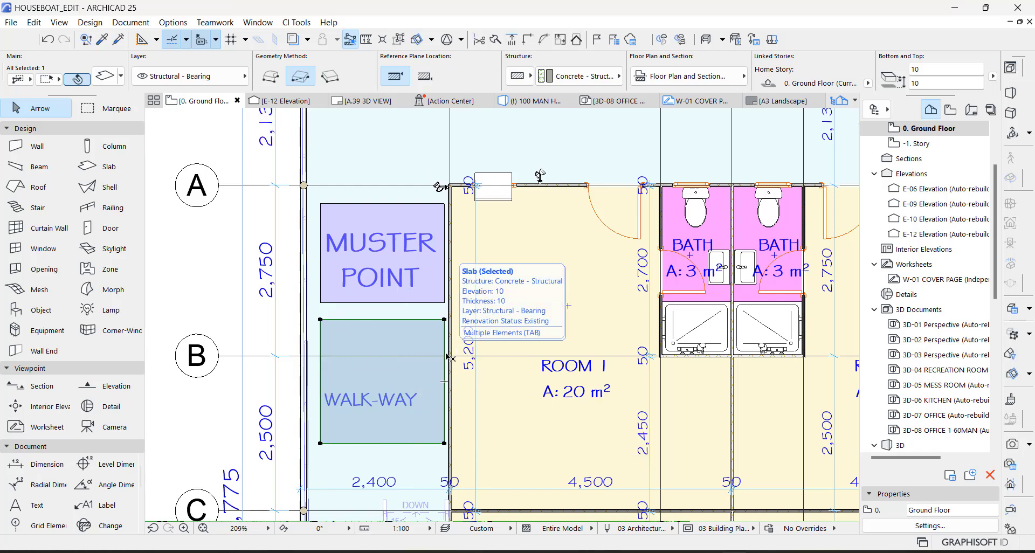
key(F3)
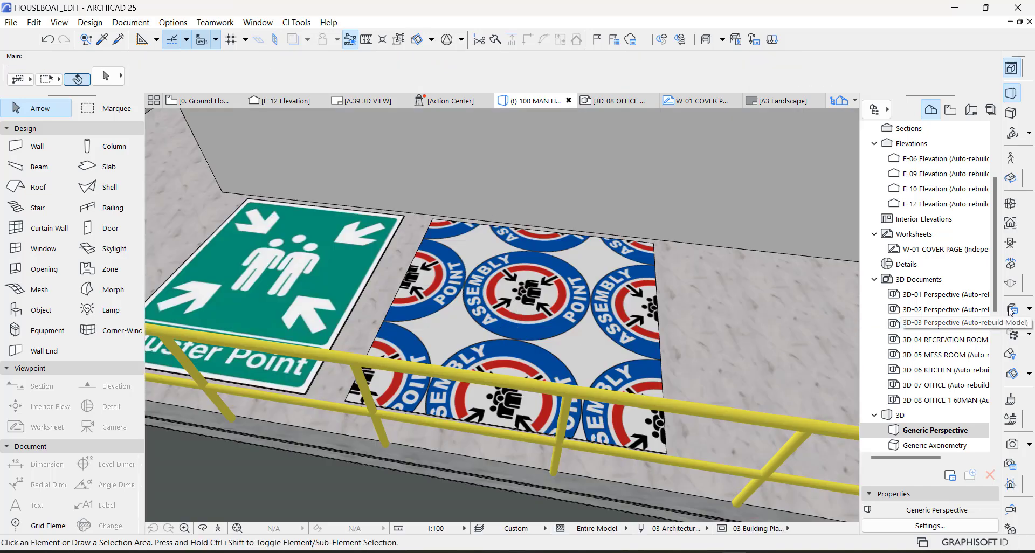
Step: Set the Light Gray copy texture width to 2000 mm, with the height following proportionally
click(1011, 401)
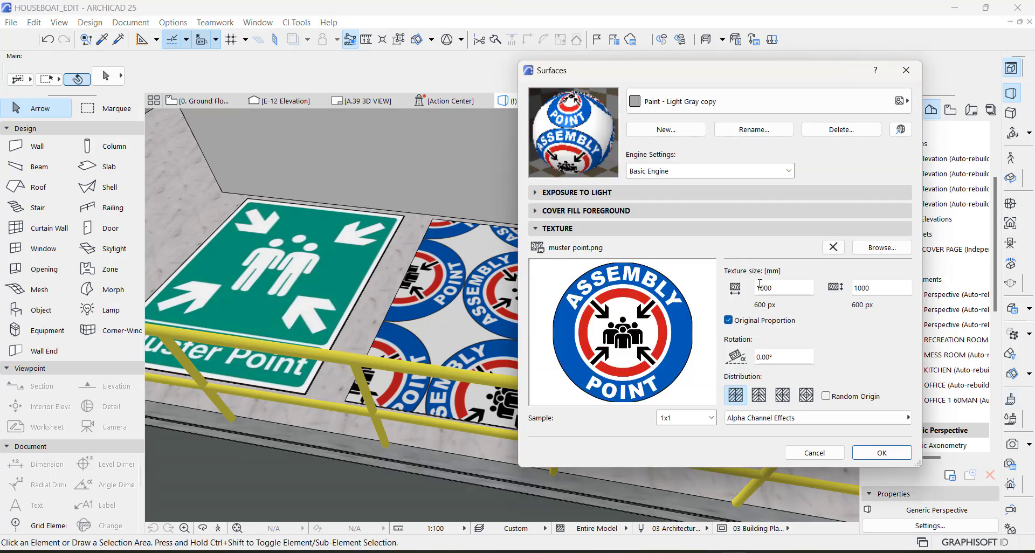
click(762, 288)
key(BackSpace)
text(2)
key(Tab)
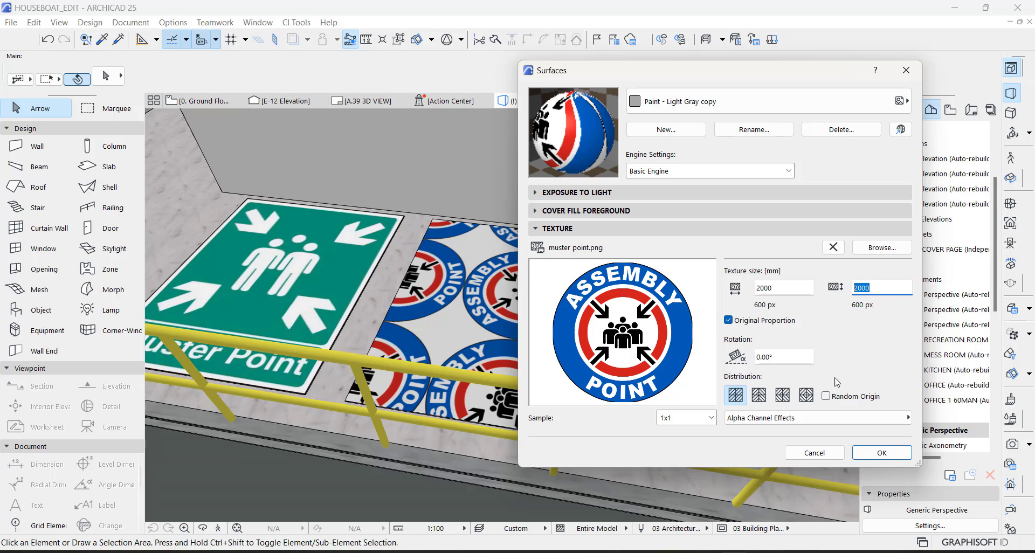
click(891, 456)
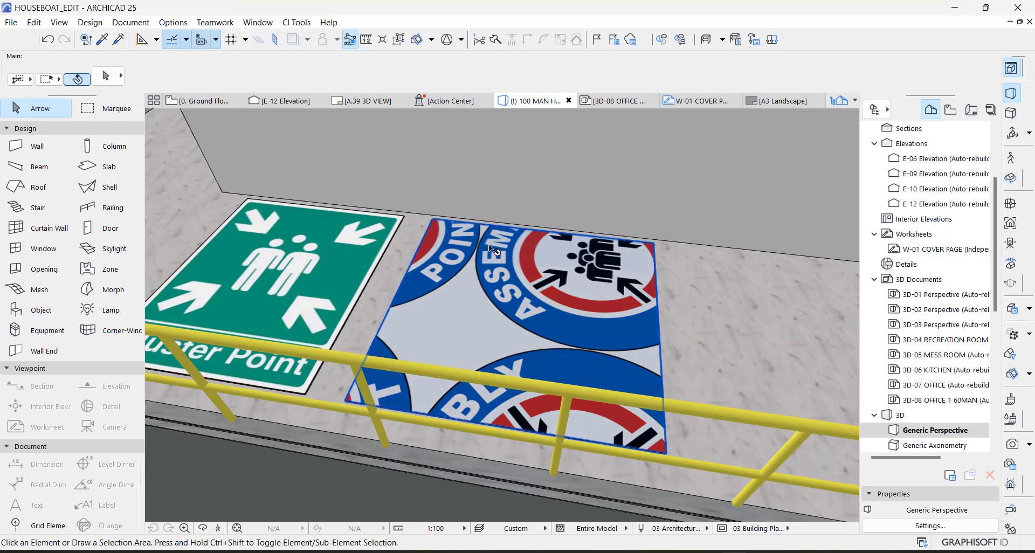
Step: Set the slab's texture origin at its corner with Align 3D Texture so one circle fits
click(655, 326)
shift+middle_drag(652, 326, 603, 330)
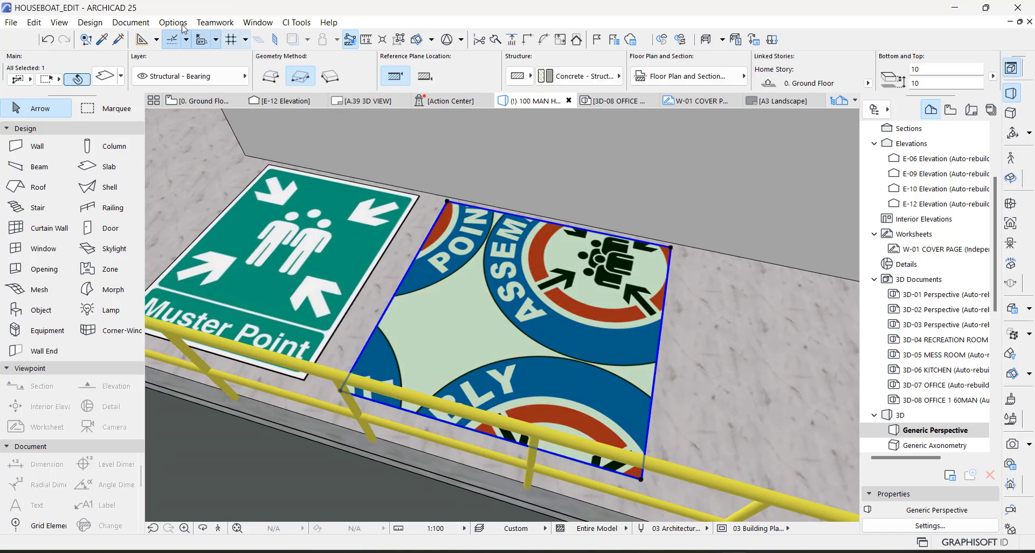
click(134, 25)
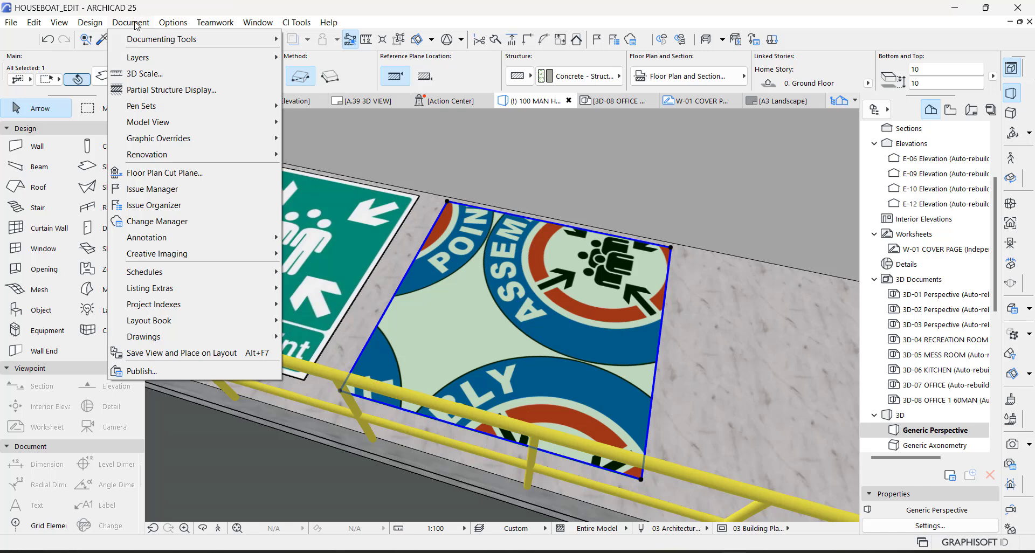
mouse_move(203, 258)
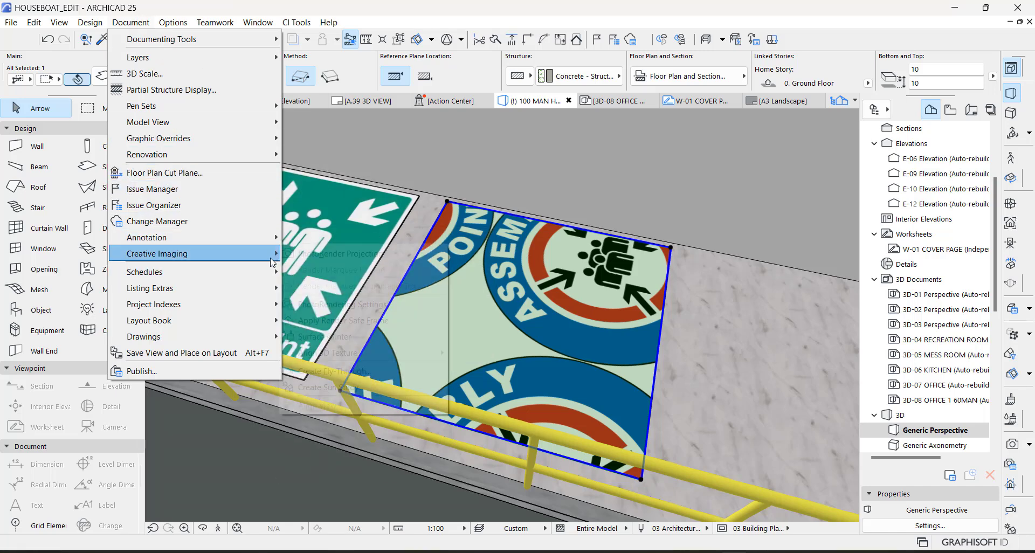
mouse_move(359, 355)
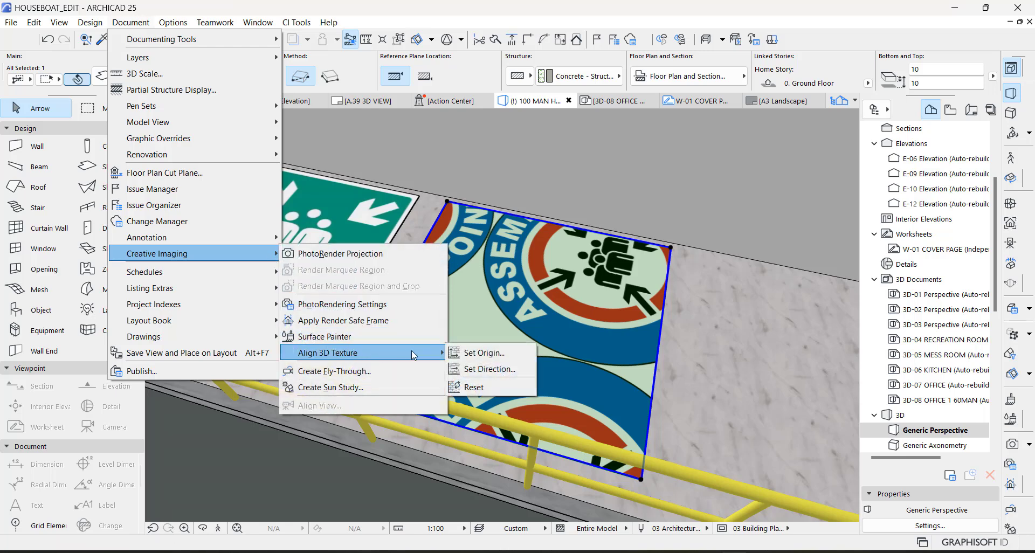
click(467, 356)
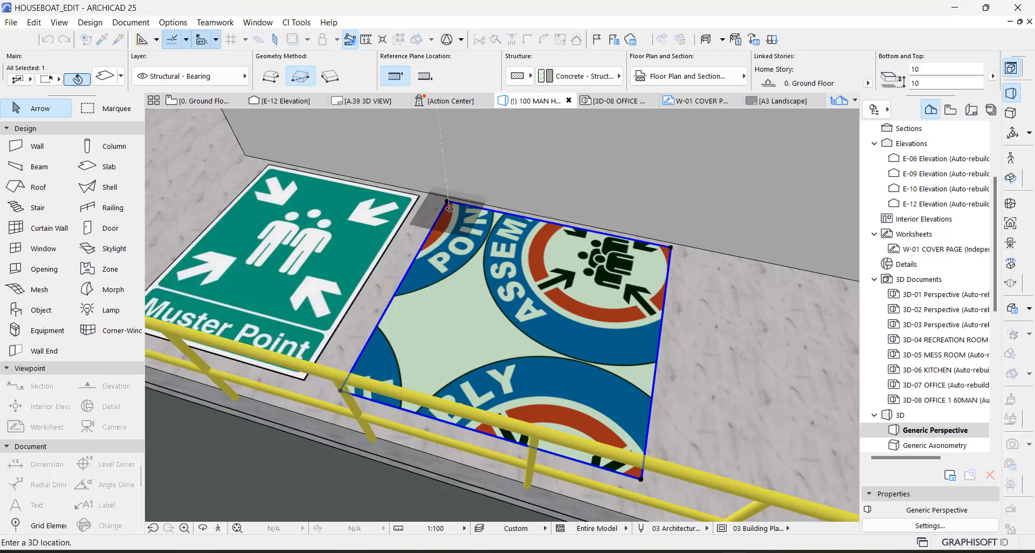
scroll(380, 359, up, 1)
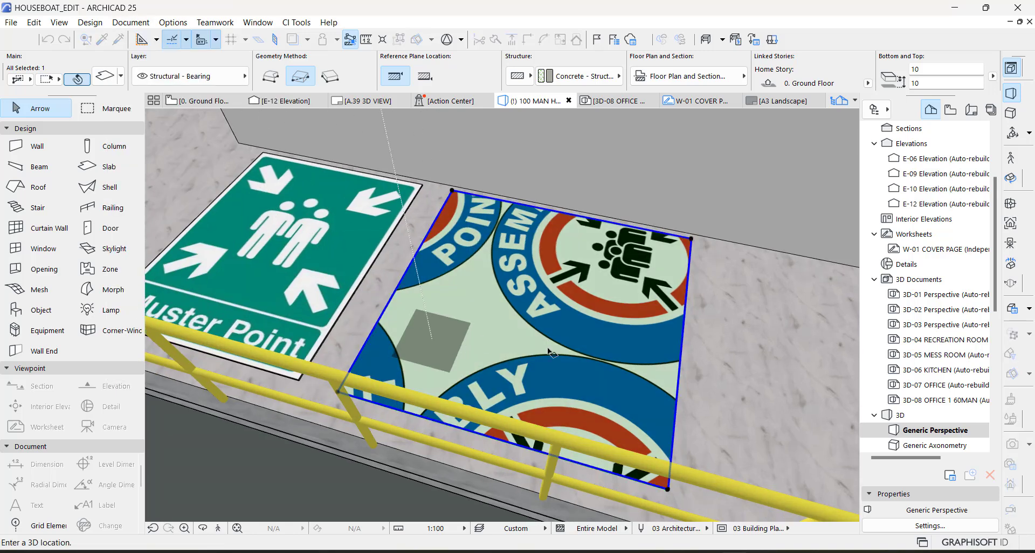
scroll(669, 489, up, 1)
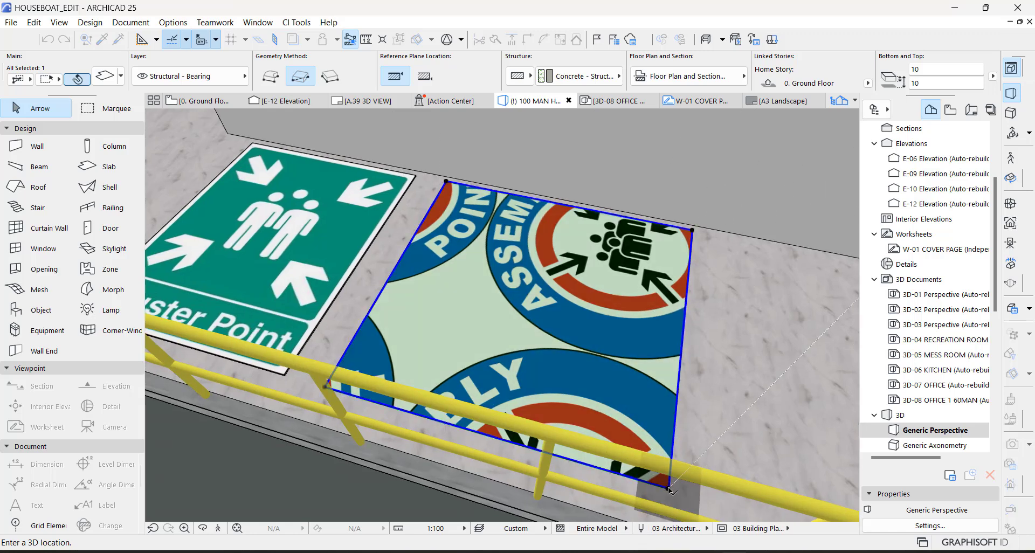
click(669, 489)
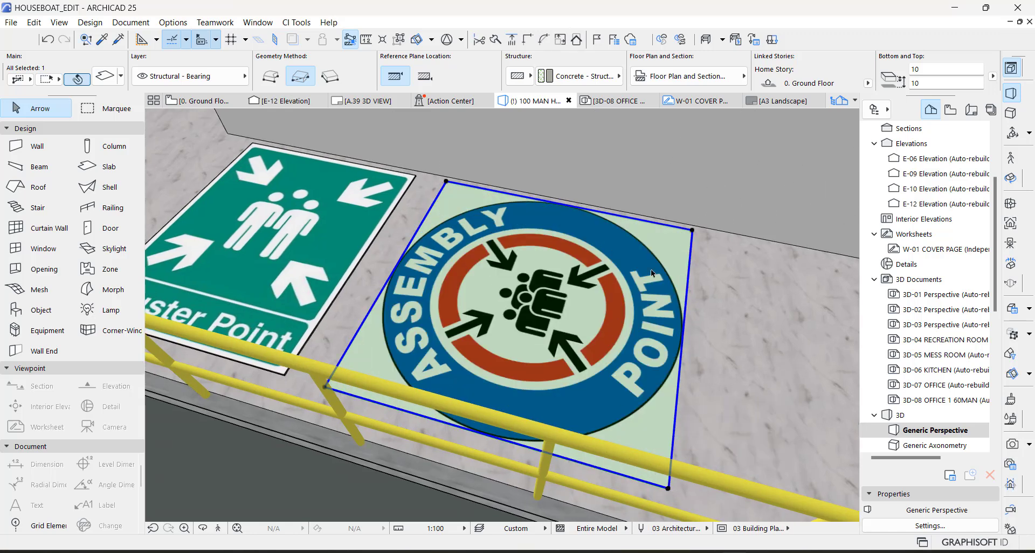
key(Escape)
Step: Rotate the slab's Assembly Point texture by 45° and apply it
click(536, 287)
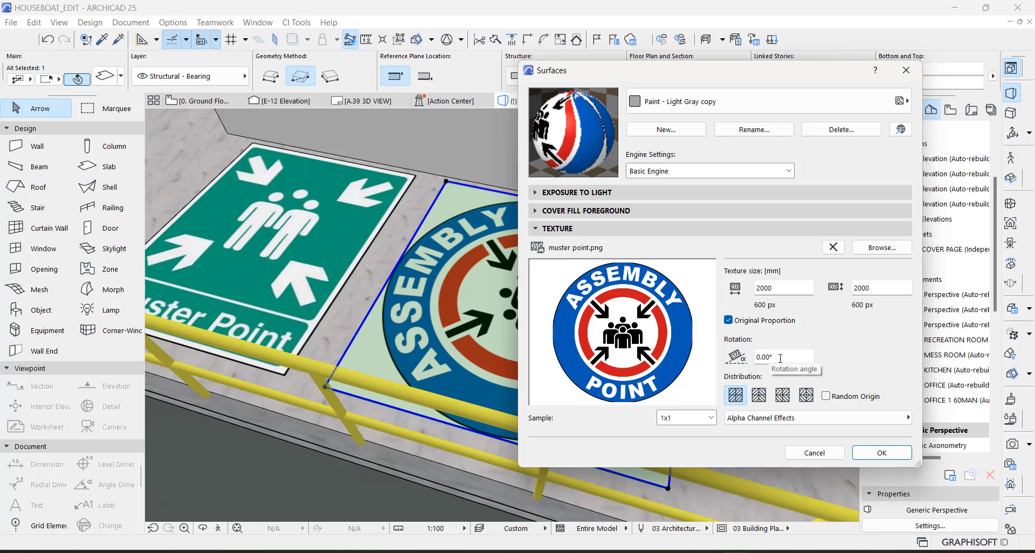
click(753, 357)
text(45.00)
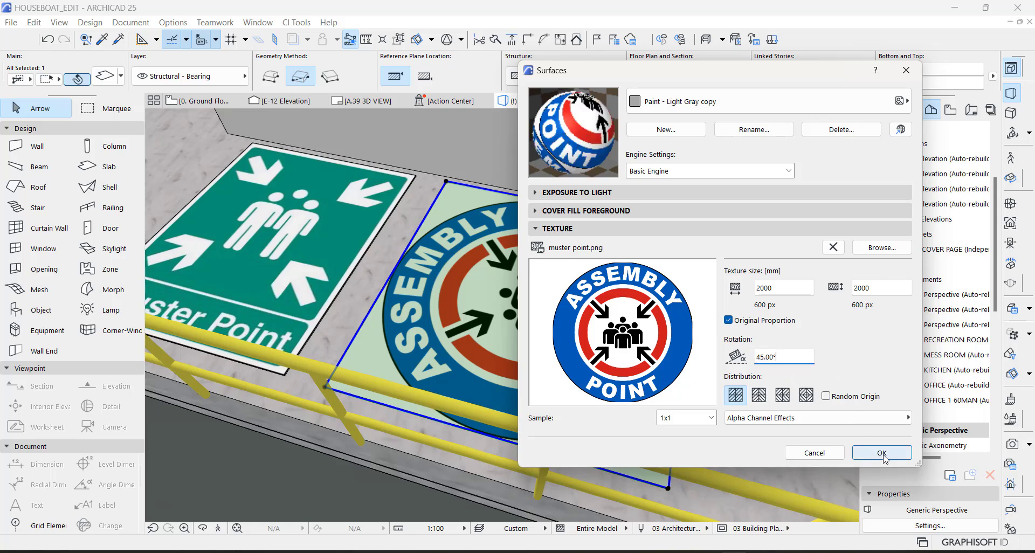
click(882, 453)
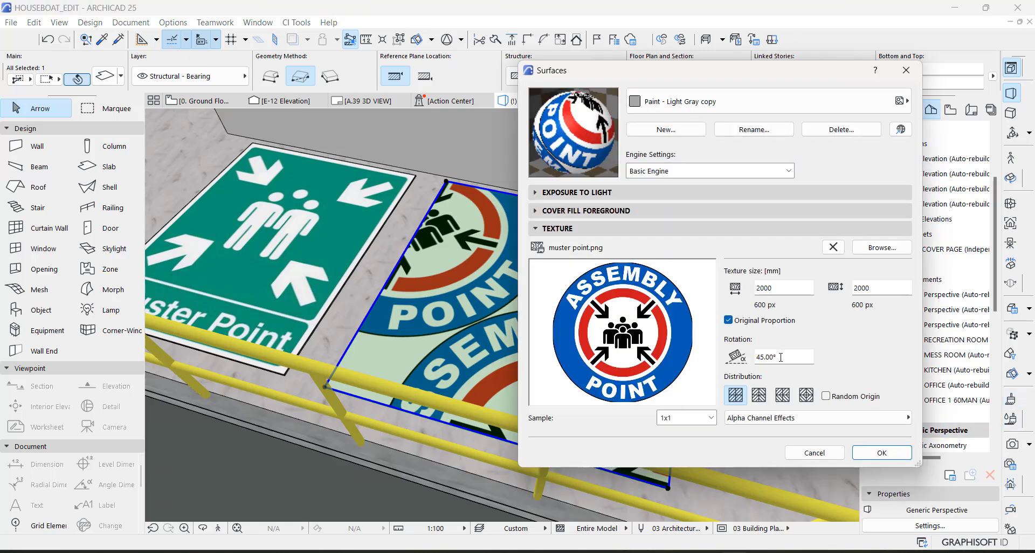
Step: Reset the texture rotation to 0 so the Assembly Point circle sits unrotated
double_click(780, 357)
text(0)
click(881, 453)
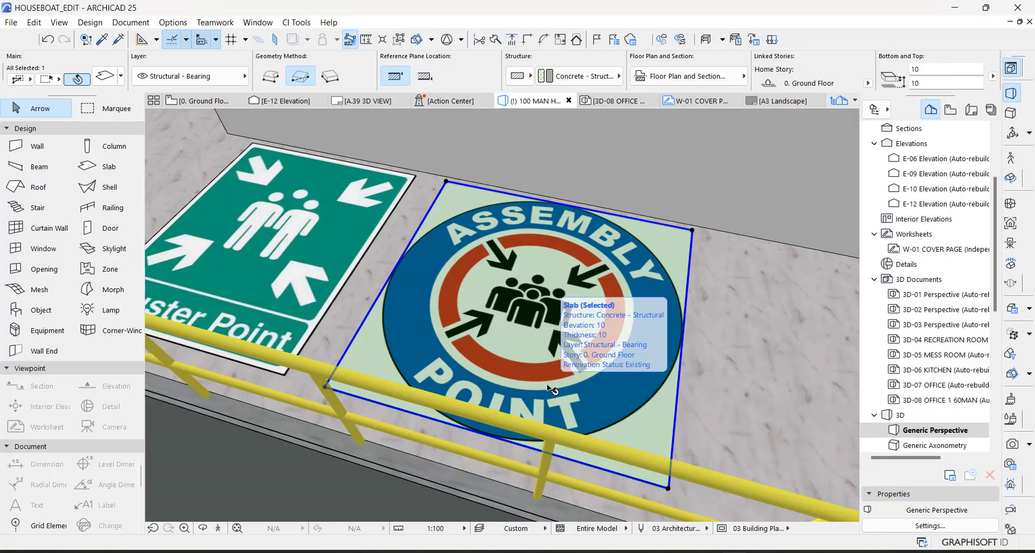
scroll(399, 253, down, 1)
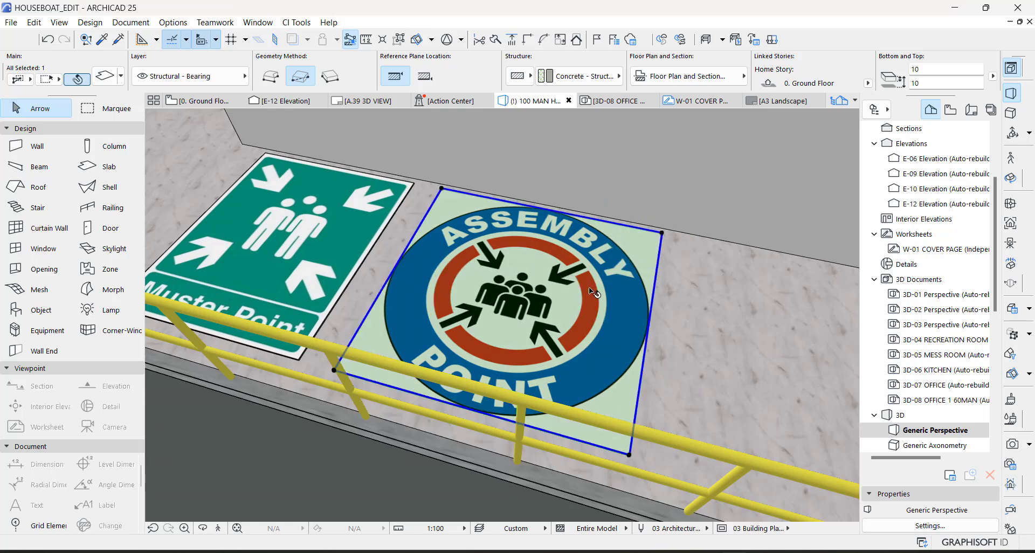
Step: Deselect the walkway slab and switch to the Ground Floor plan
mouse_move(589, 287)
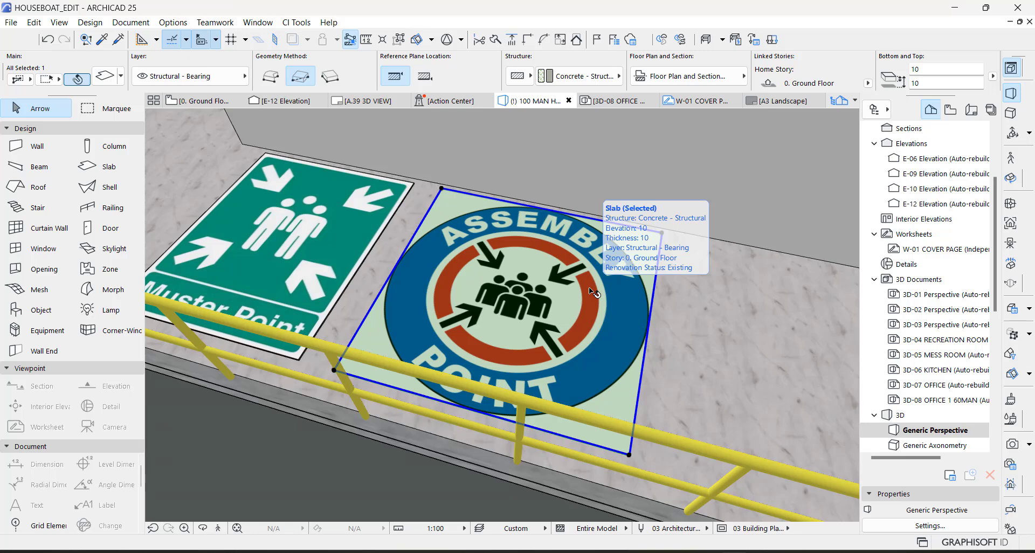
scroll(589, 287, up, 1)
key(Escape)
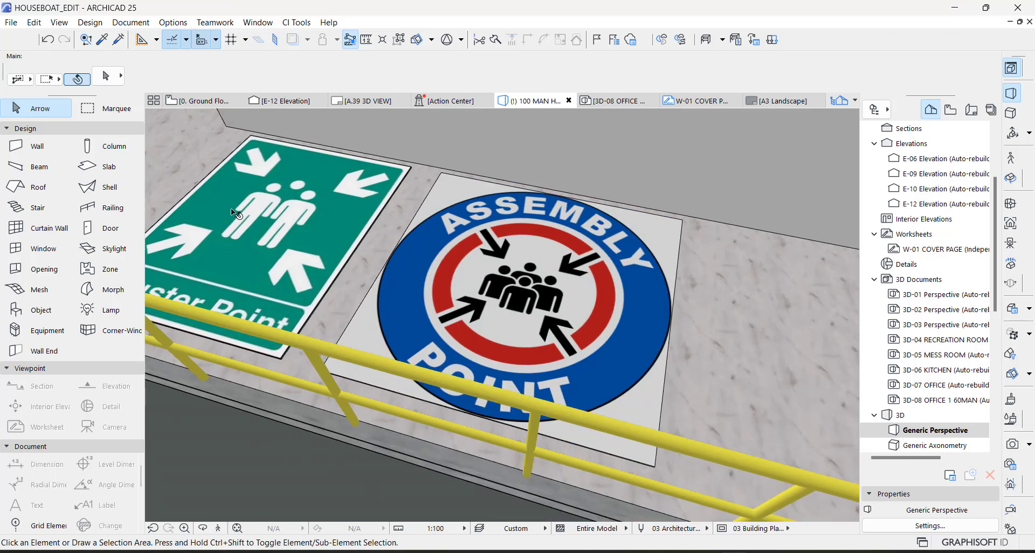
click(491, 268)
key(F2)
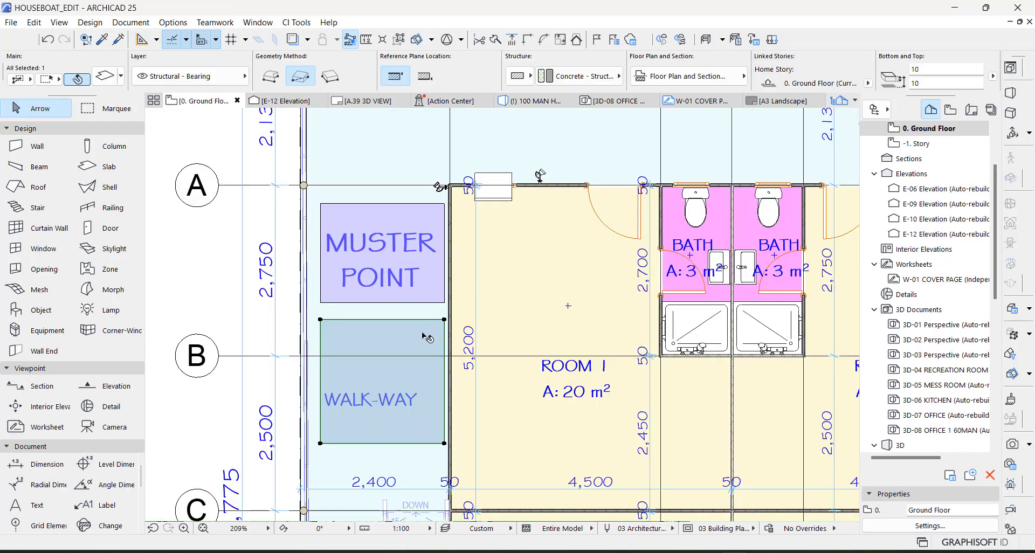
Step: Draw a rectangular slab below WALK-WAY, then return to the 3D view
alt+click(426, 336)
scroll(402, 405, up, 1)
scroll(401, 406, up, 1)
key(Escape)
click(316, 373)
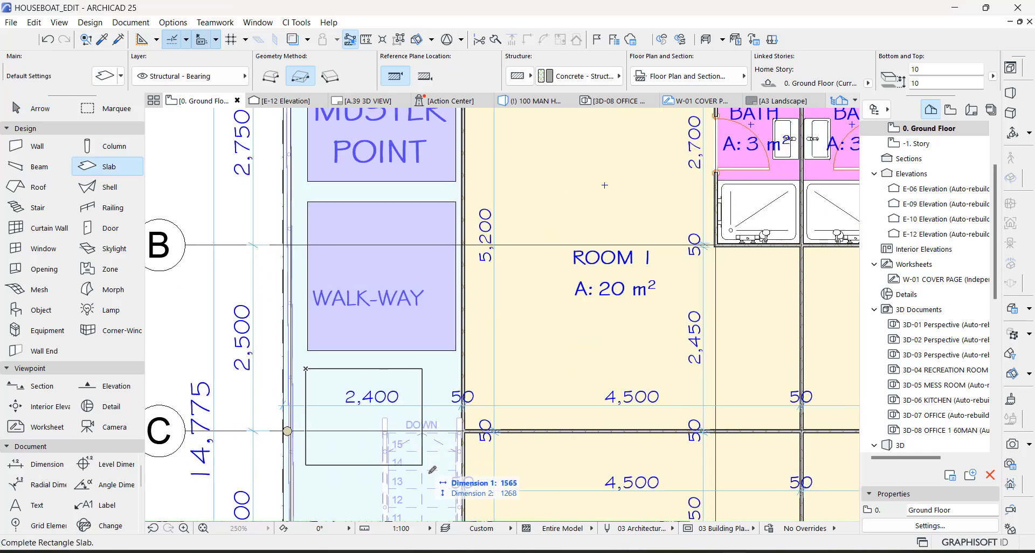
click(456, 488)
key(shift+F1)
key(F3)
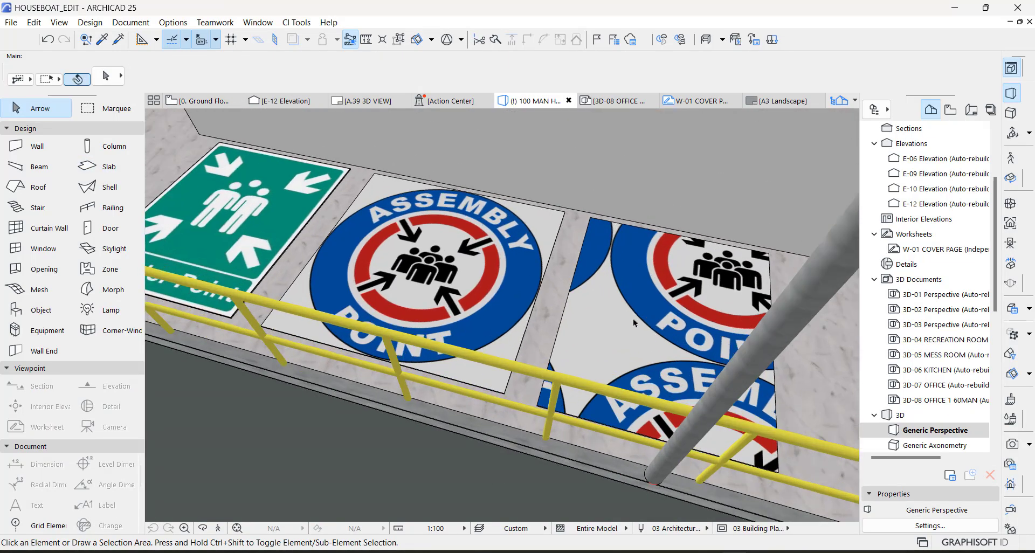
Step: Override the new slab's surfaces with Paint - Pale Jade copy in its Slab Selection Settings
click(633, 319)
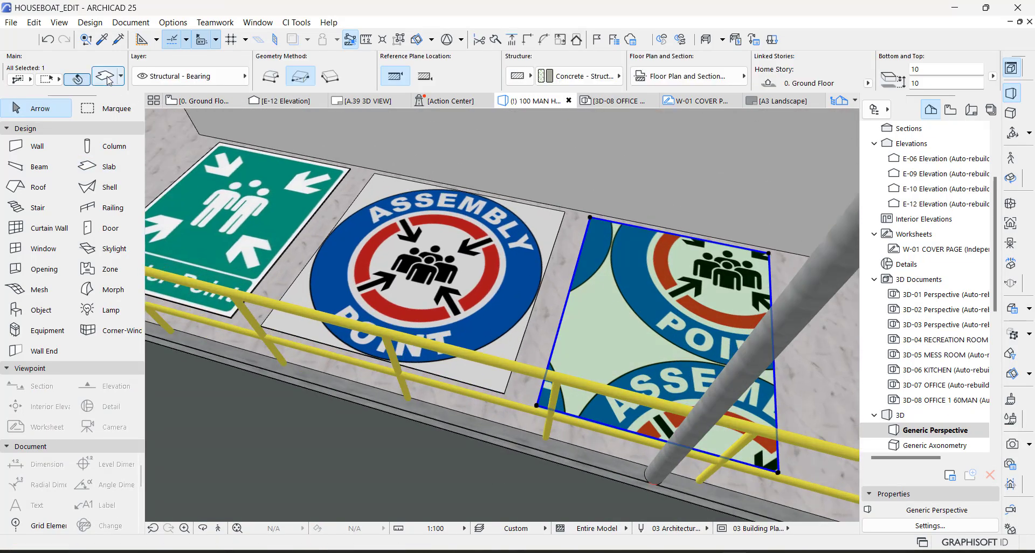
key(ctrl+t)
click(522, 348)
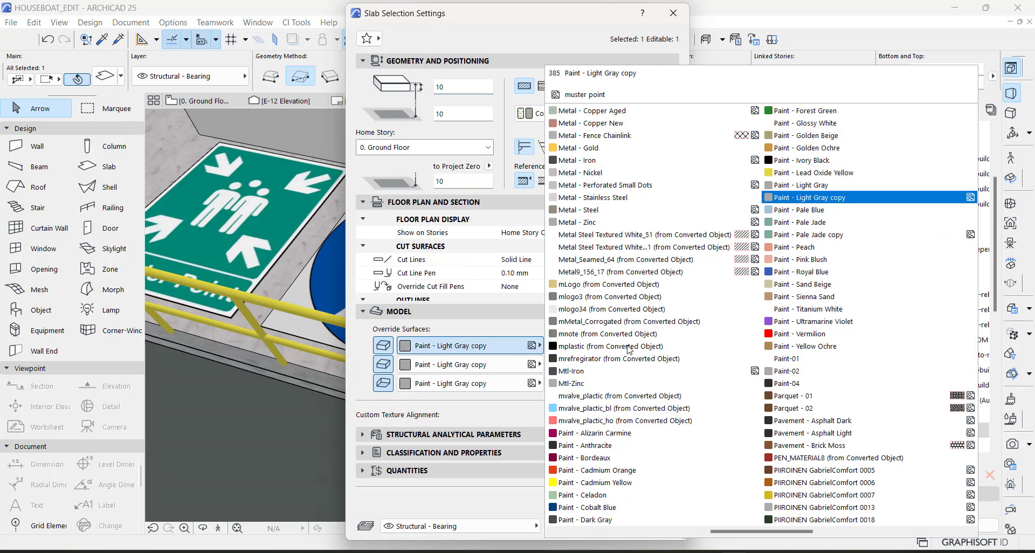
click(812, 237)
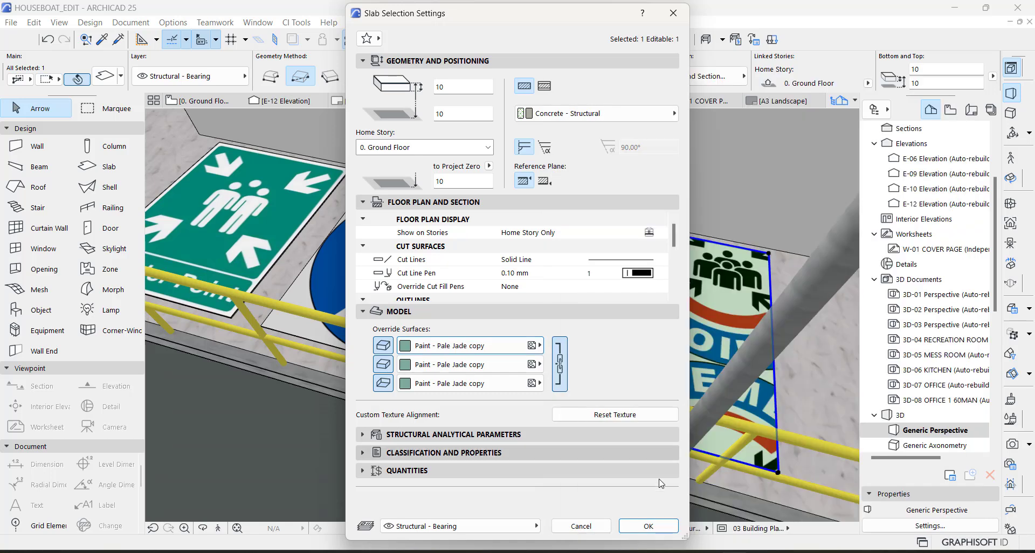
click(650, 530)
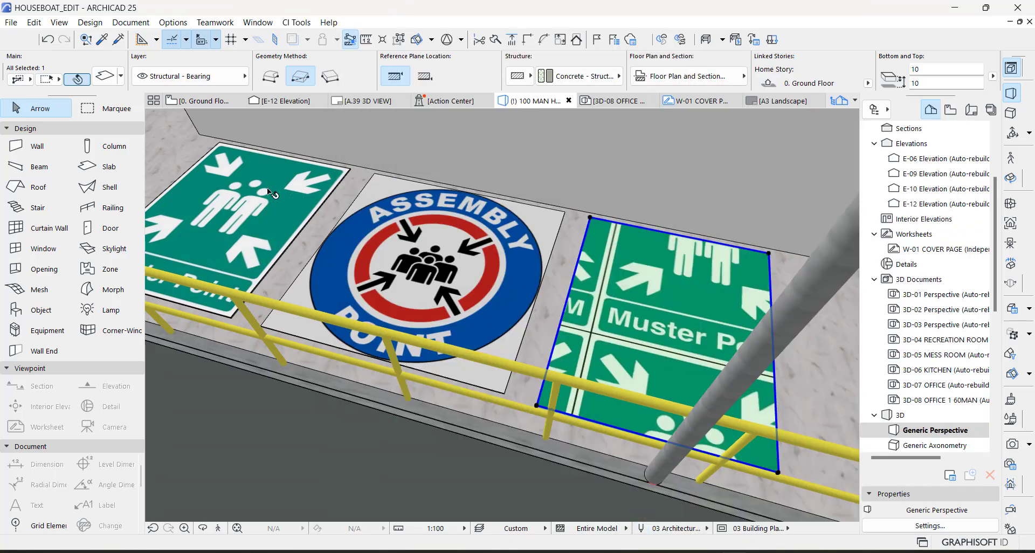
mouse_move(287, 211)
Step: Confirm the Pale Jade copy's Muster Point texture settings and offset the slab's left edge by 2
click(1014, 400)
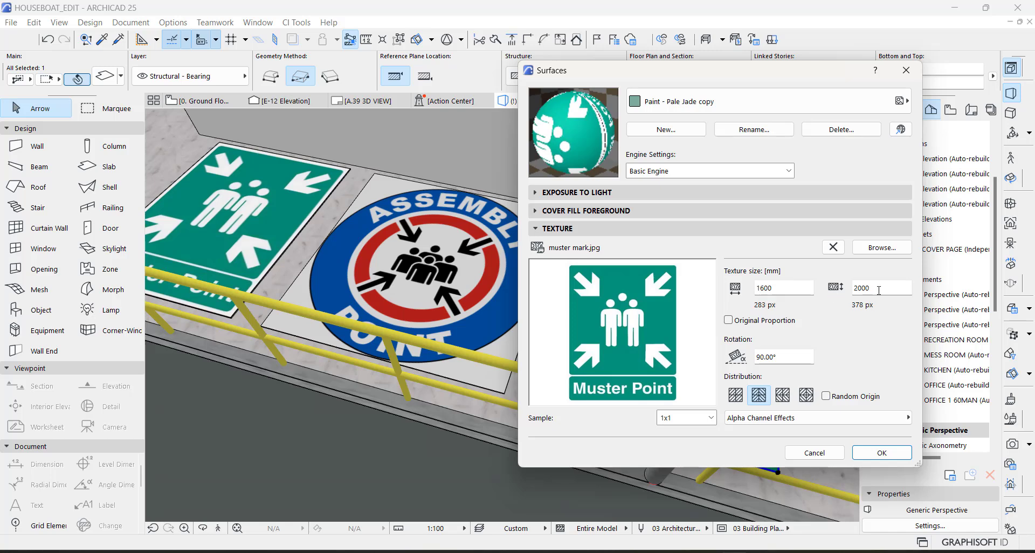
click(882, 453)
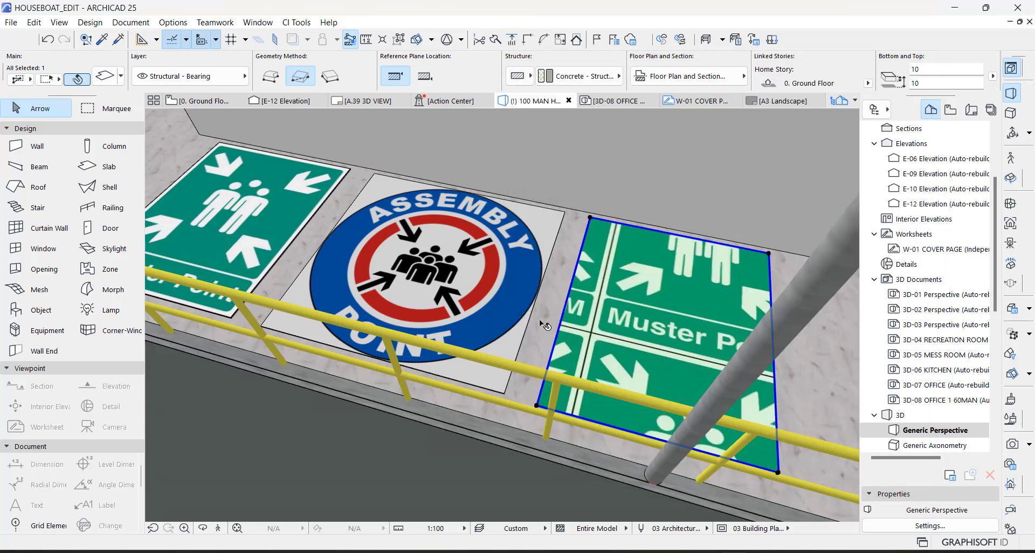
click(569, 308)
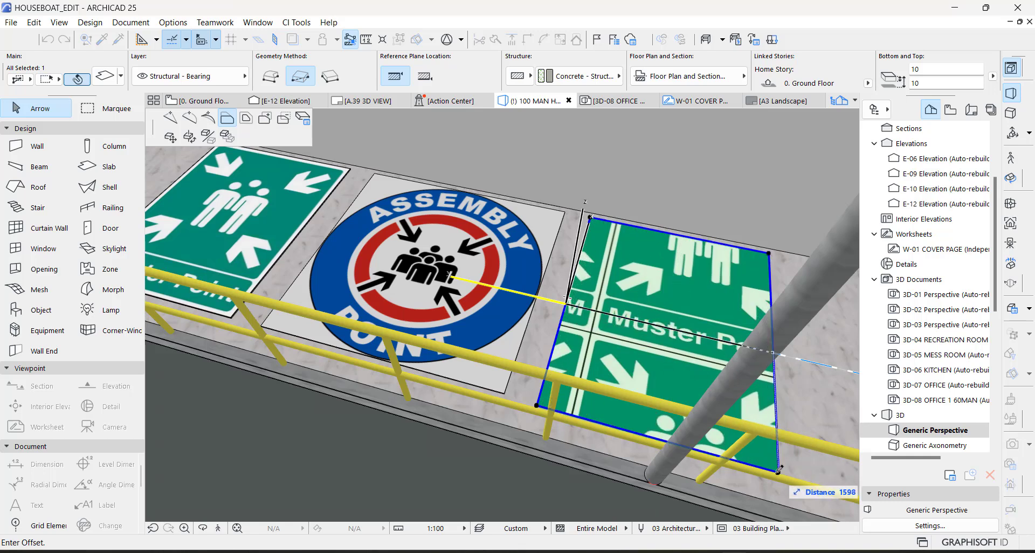
text(2)
key(Return)
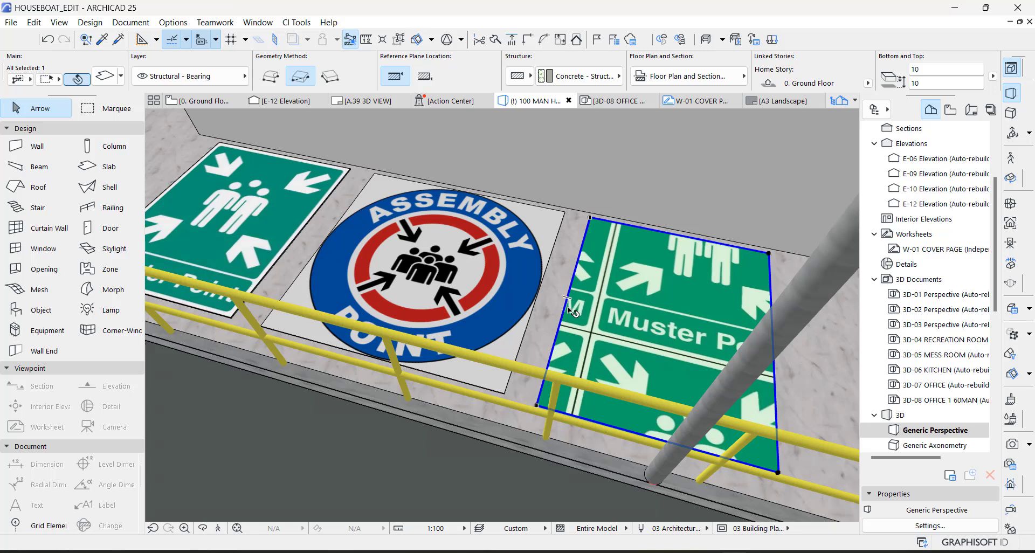
click(569, 312)
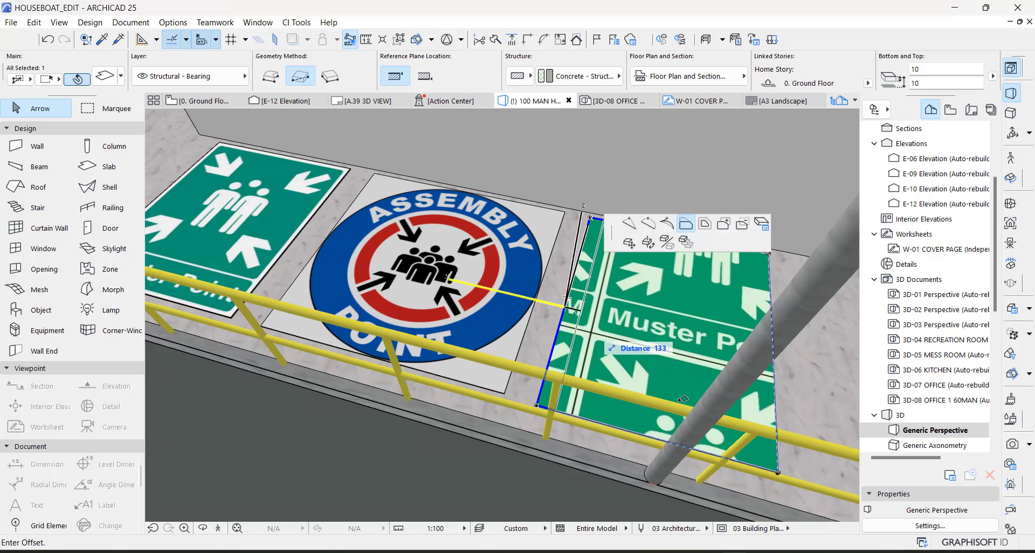
click(705, 418)
Step: Offset the slab's top edge by 1
click(627, 222)
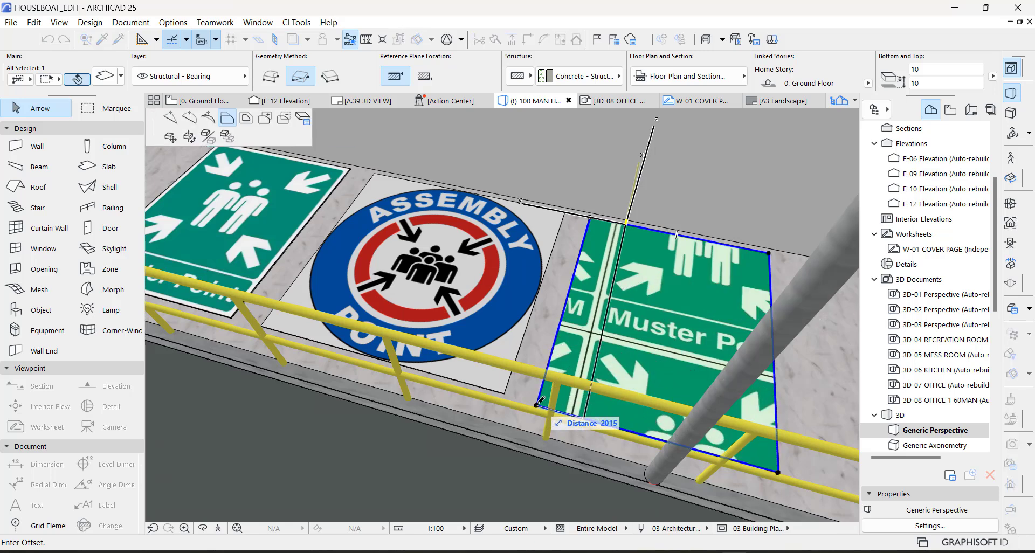
text(1)
key(Return)
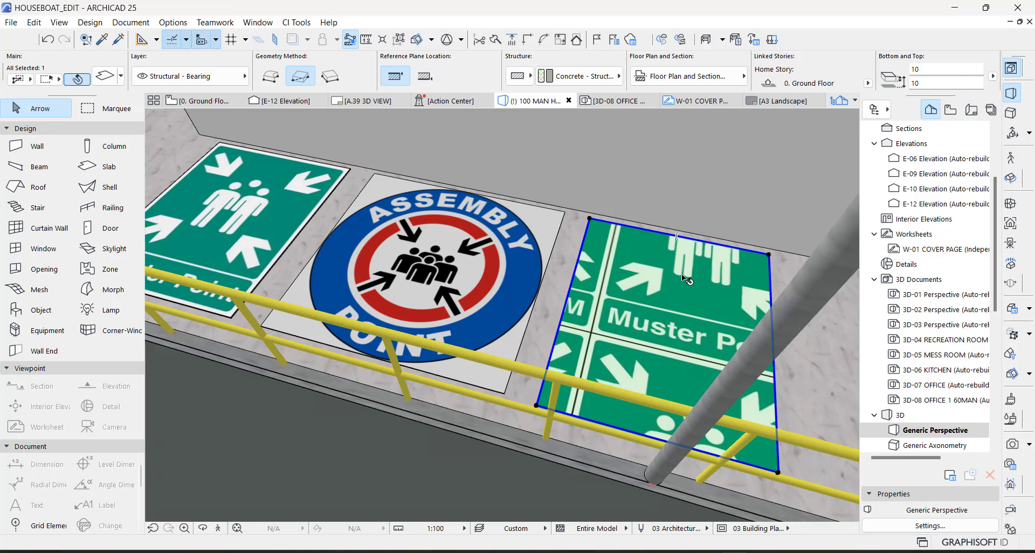
Step: Set the Muster Point texture origin at the third slab's corner with Align 3D Texture > Set Origin
scroll(701, 366, down, 2)
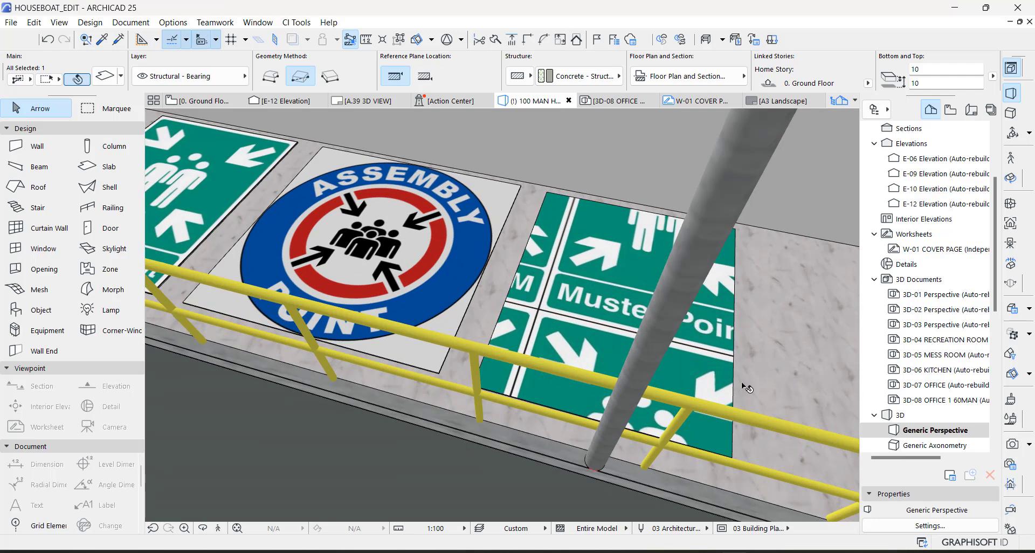
scroll(739, 391, up, 2)
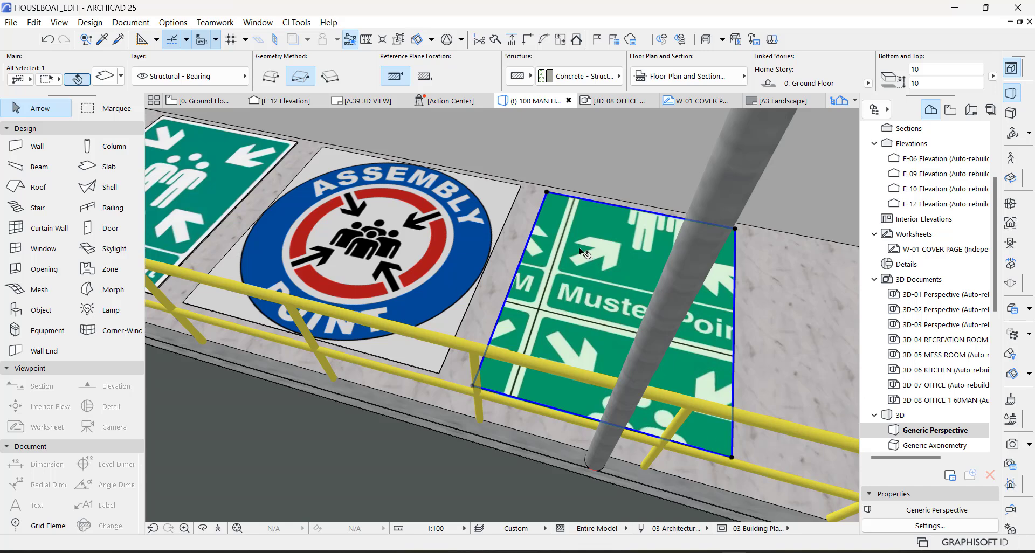
click(141, 24)
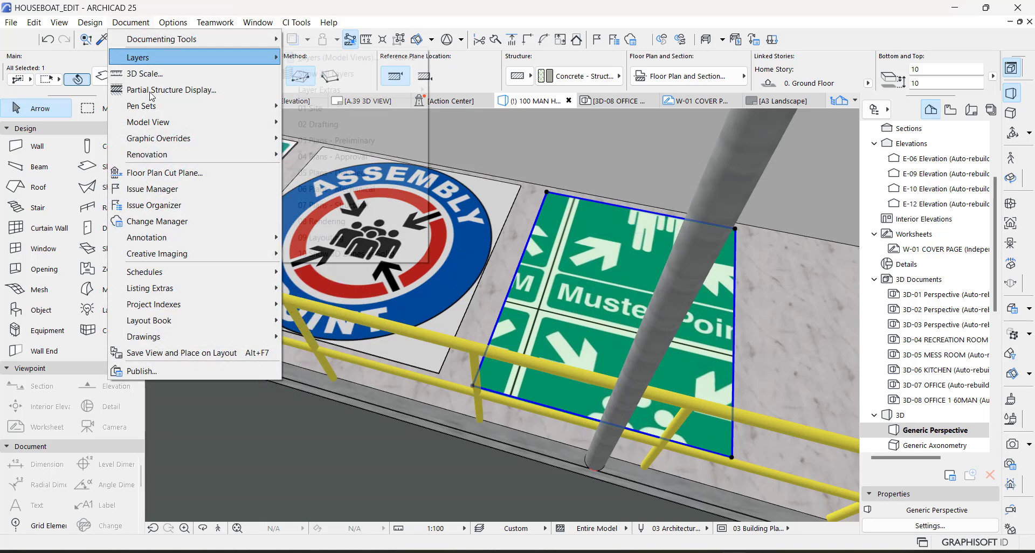
mouse_move(222, 264)
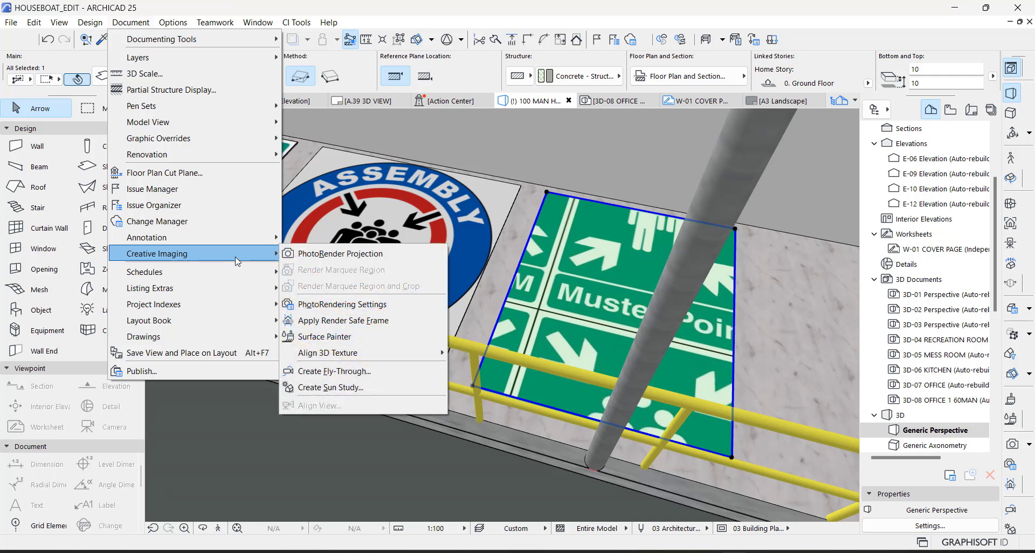
mouse_move(343, 354)
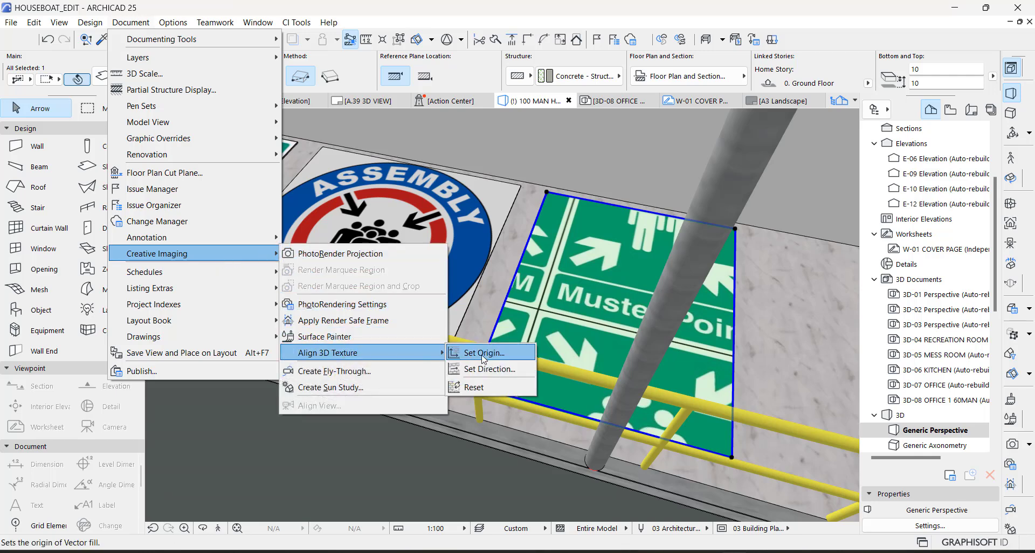
click(474, 353)
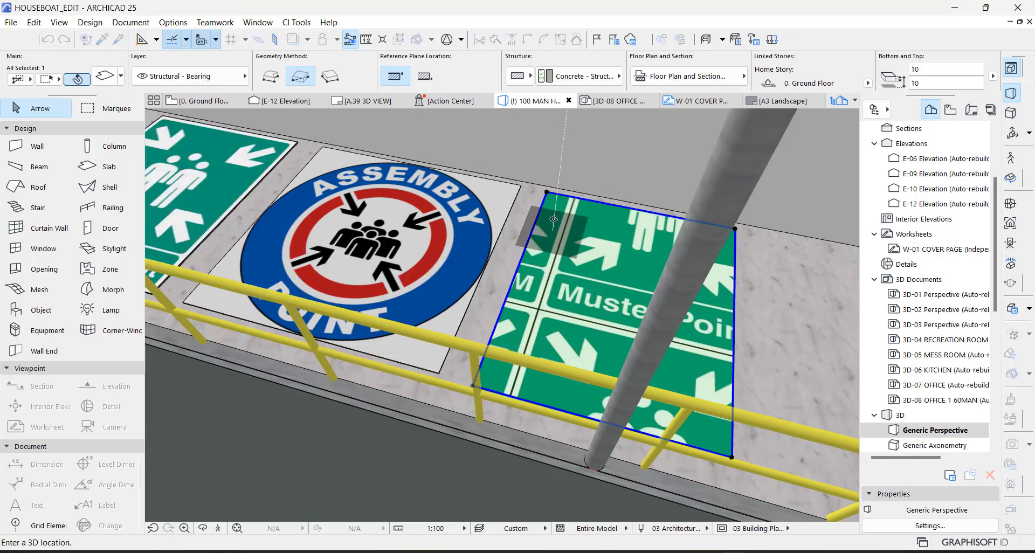
click(547, 191)
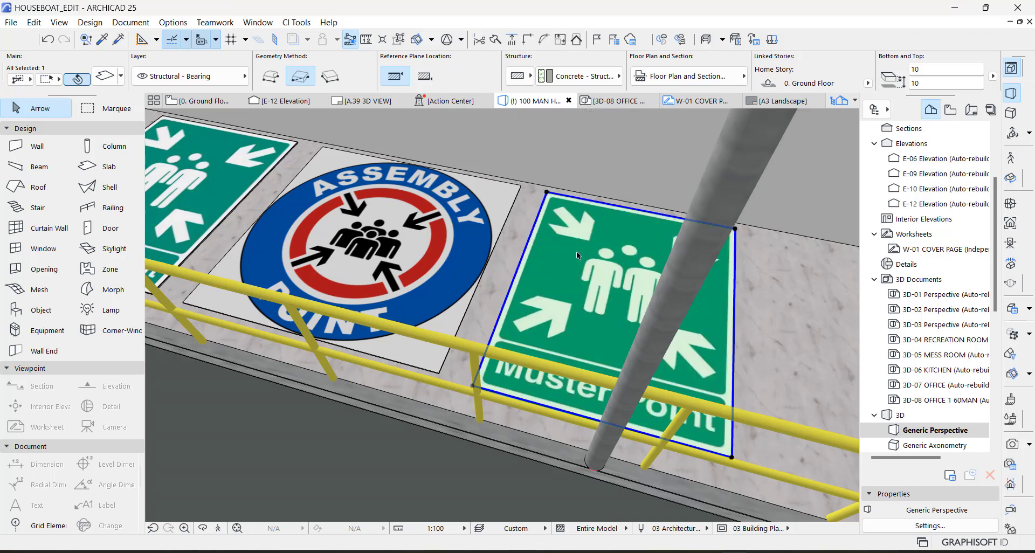
key(Escape)
Step: Orbit the 3D view to show both Muster Point signs flanking the Assembly Point circle
scroll(422, 189, down, 2)
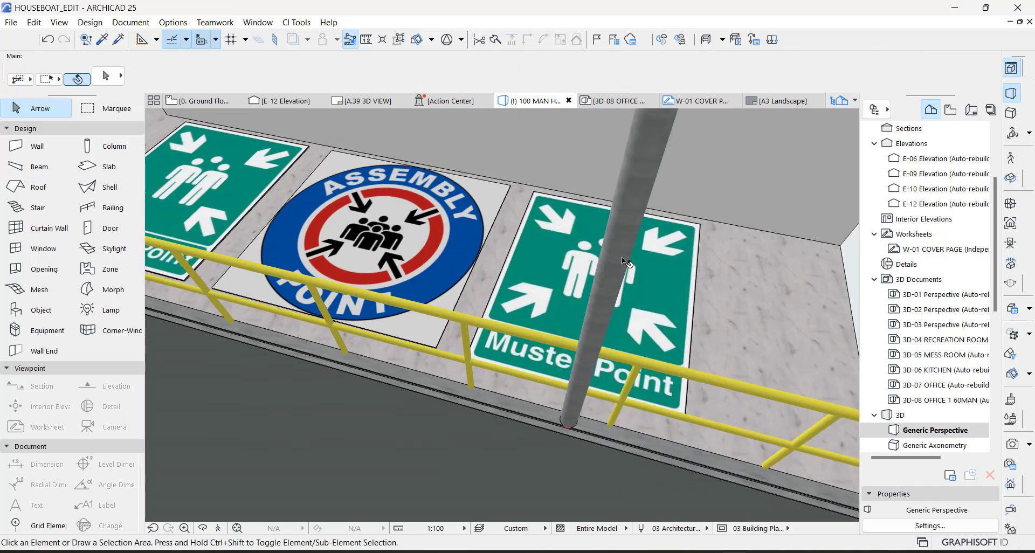
shift+middle_drag(364, 231, 480, 239)
shift+middle_drag(422, 223, 569, 235)
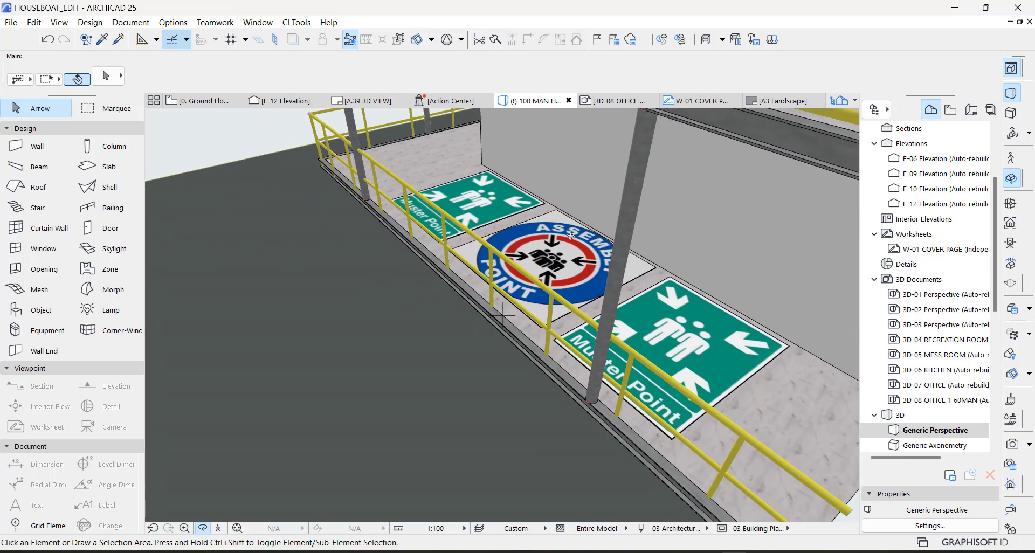